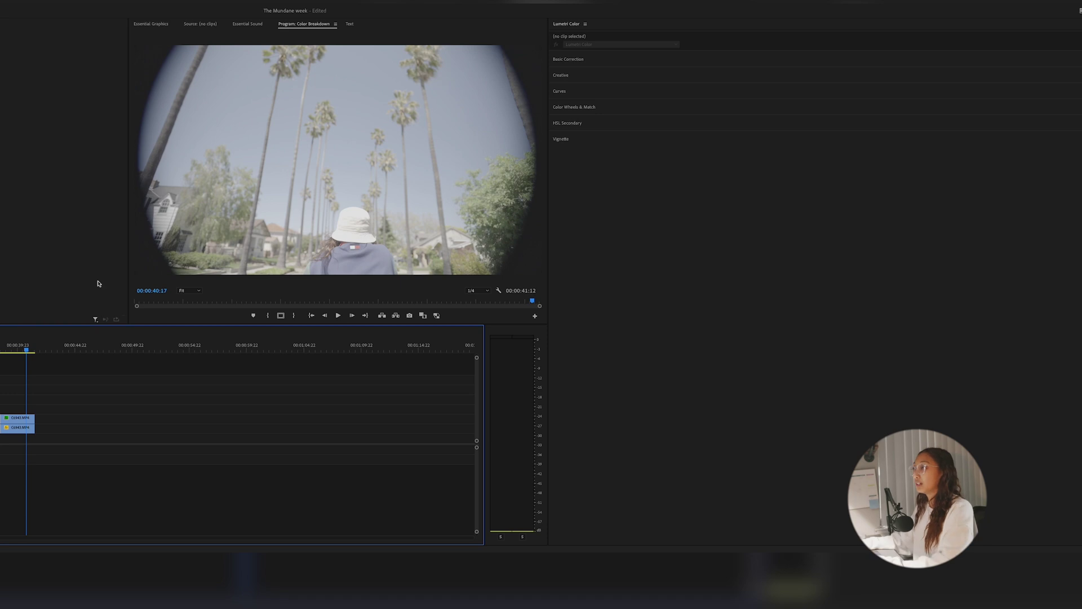
Scrub the playhead back to 00:00:39:16 and zoom the timeline in around it with =
left_click_drag(10, 348, 14, 348)
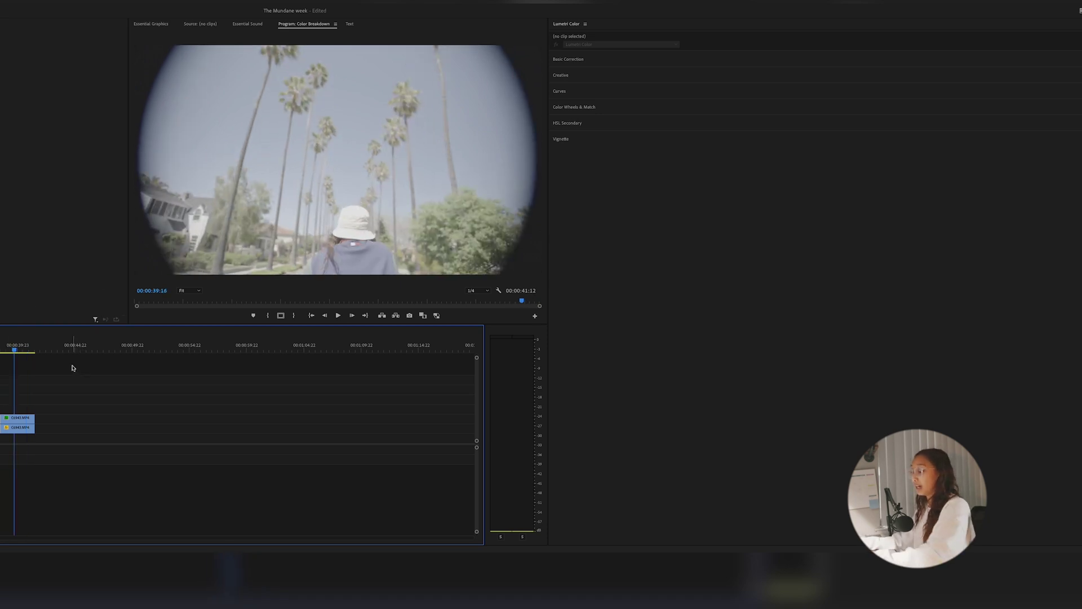
key("equal")
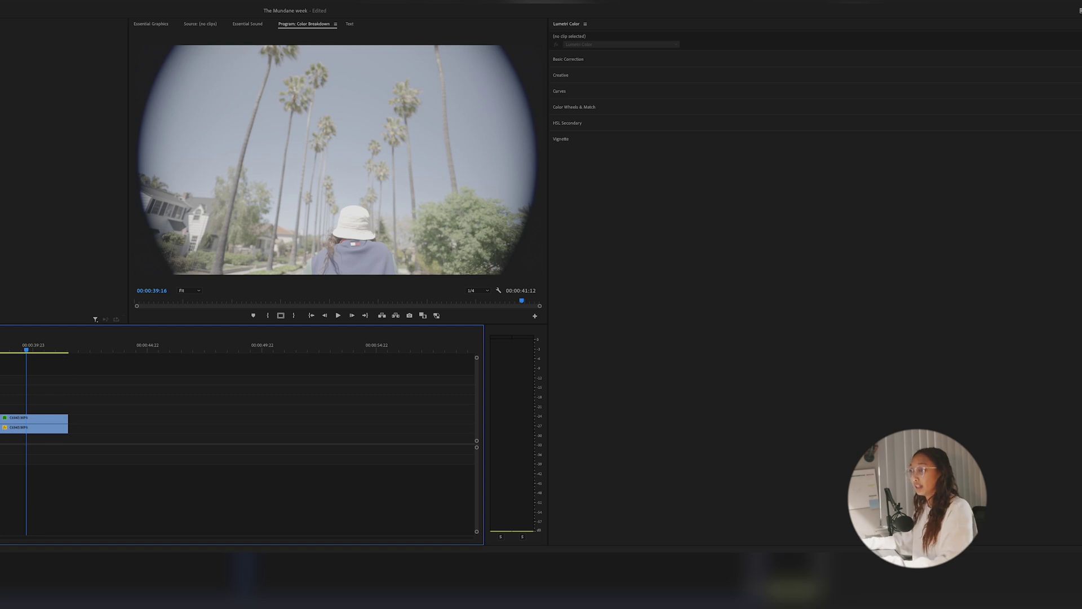
Put an adjustment layer on V3 with CINECOLOR_S-LOG3.cube as its input LUT, then copy it one track up
left_click(64, 169)
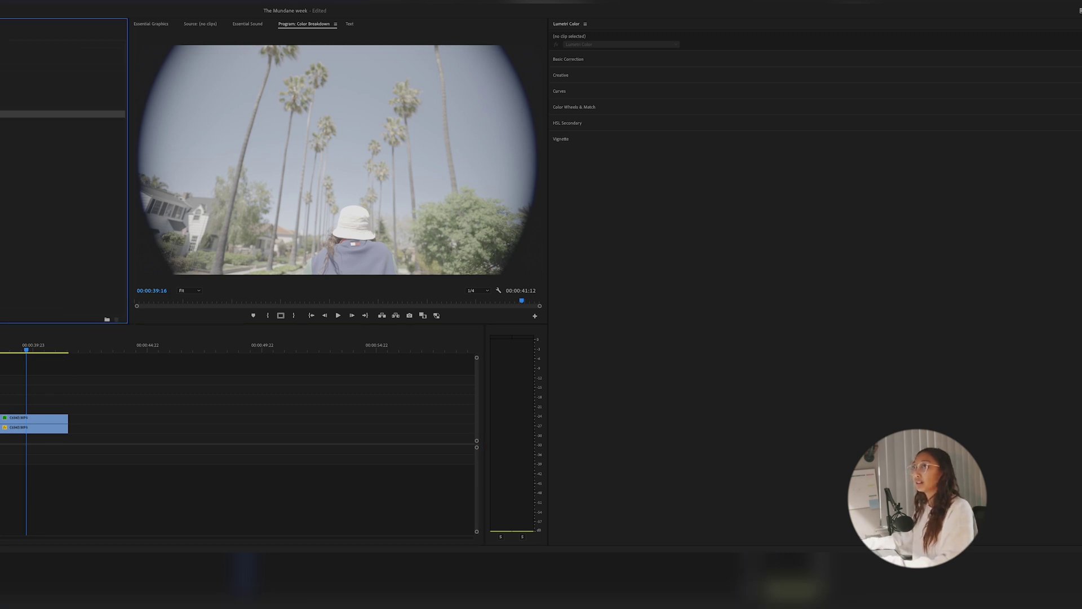
left_click_drag(62, 114, 6, 412)
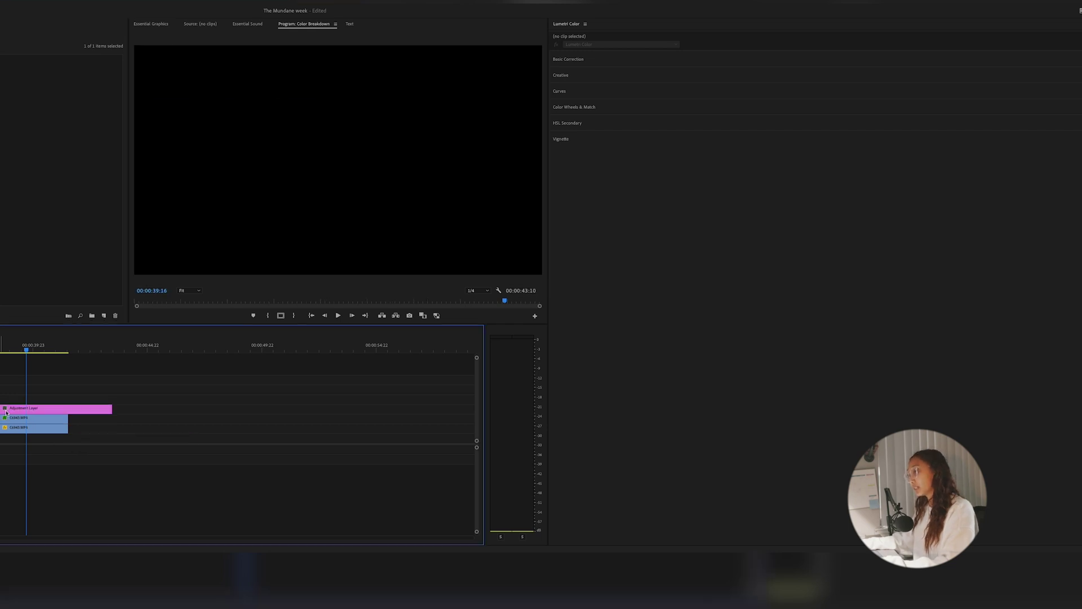
left_click(573, 60)
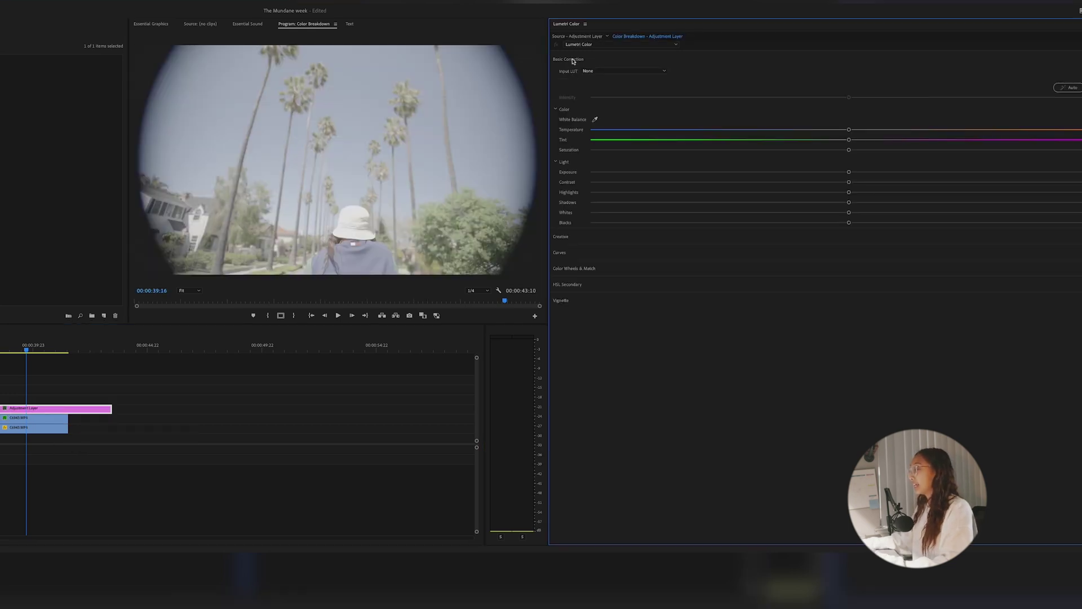
left_click(598, 73)
left_click(602, 97)
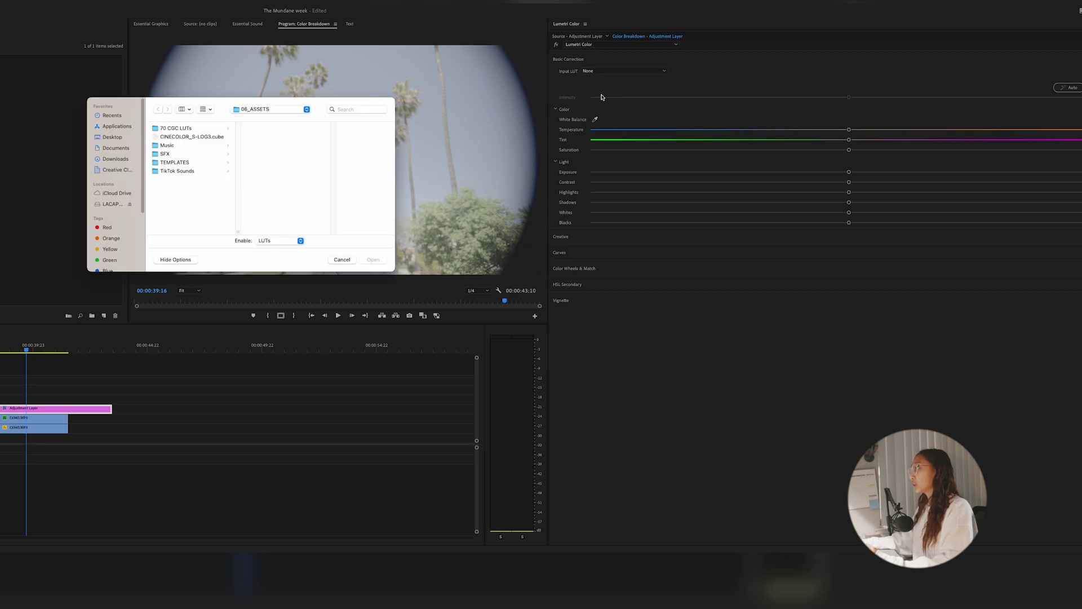
left_click(186, 137)
left_click(373, 260)
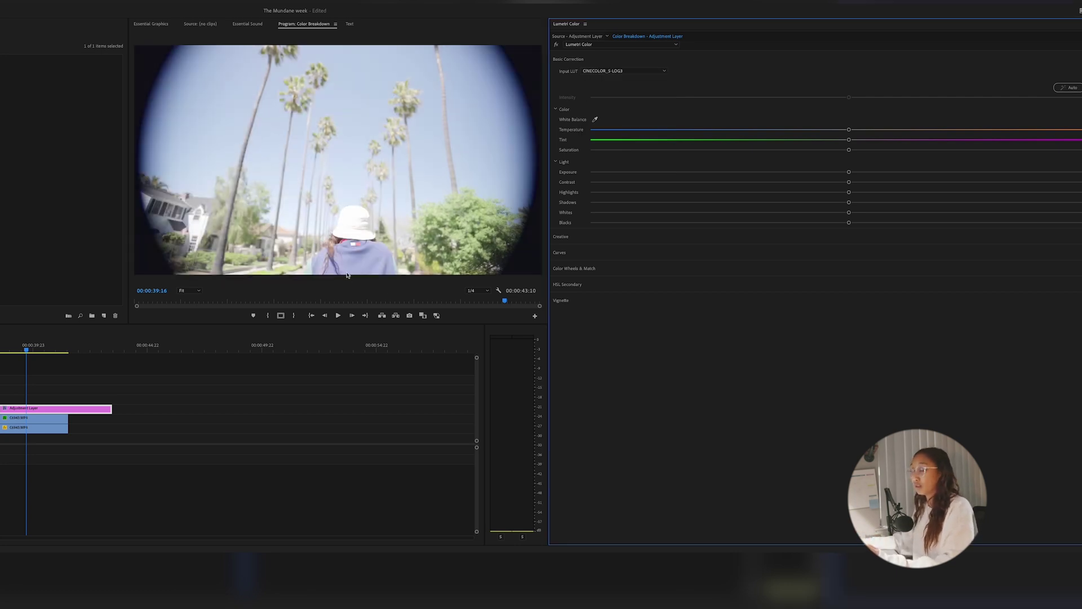
mouse_move(84, 408)
left_mouse_down()
mouse_move(85, 372)
mouse_move(85, 399)
mouse_move(121, 417)
mouse_move(68, 405)
left_mouse_up()
On the upper adjustment layer, drag Highlights to minimum, then try several Exposure values and reset it to default
left_click(70, 398)
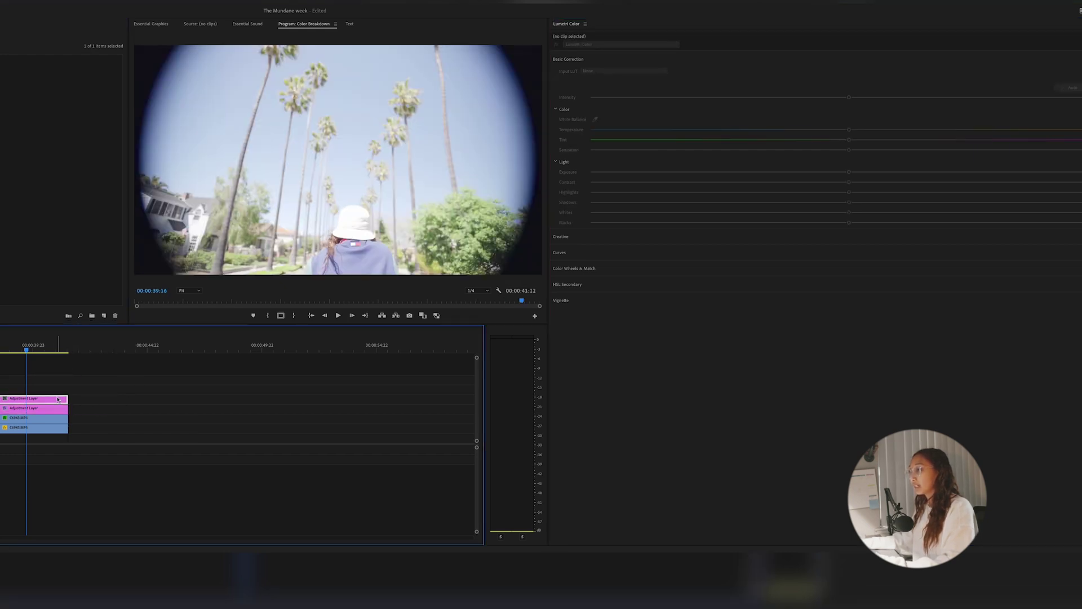
left_click_drag(795, 192, 590, 196)
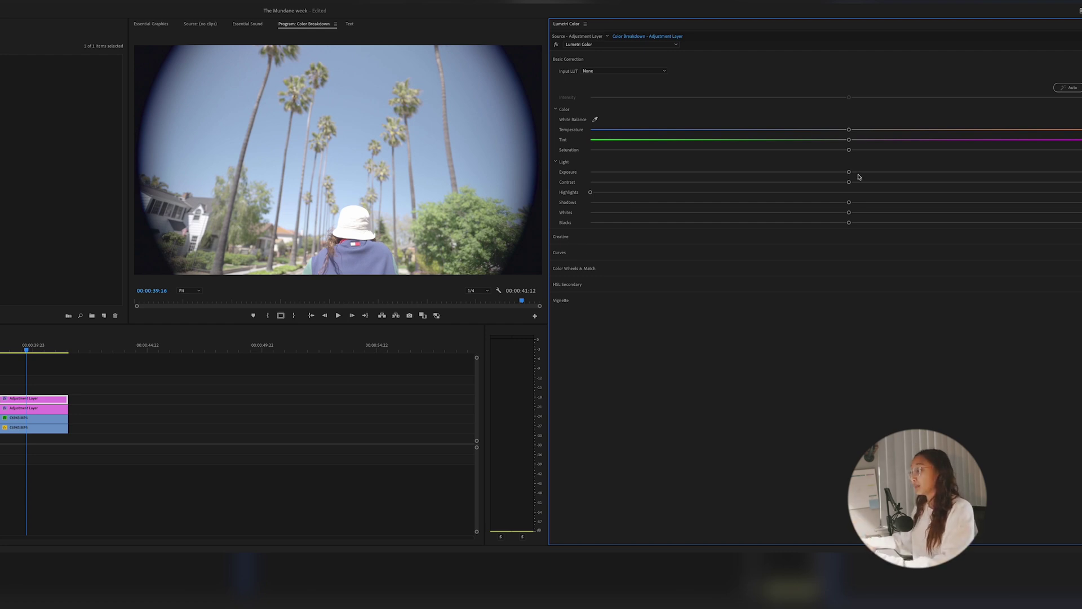
left_click_drag(850, 172, 606, 173)
double_click(606, 173)
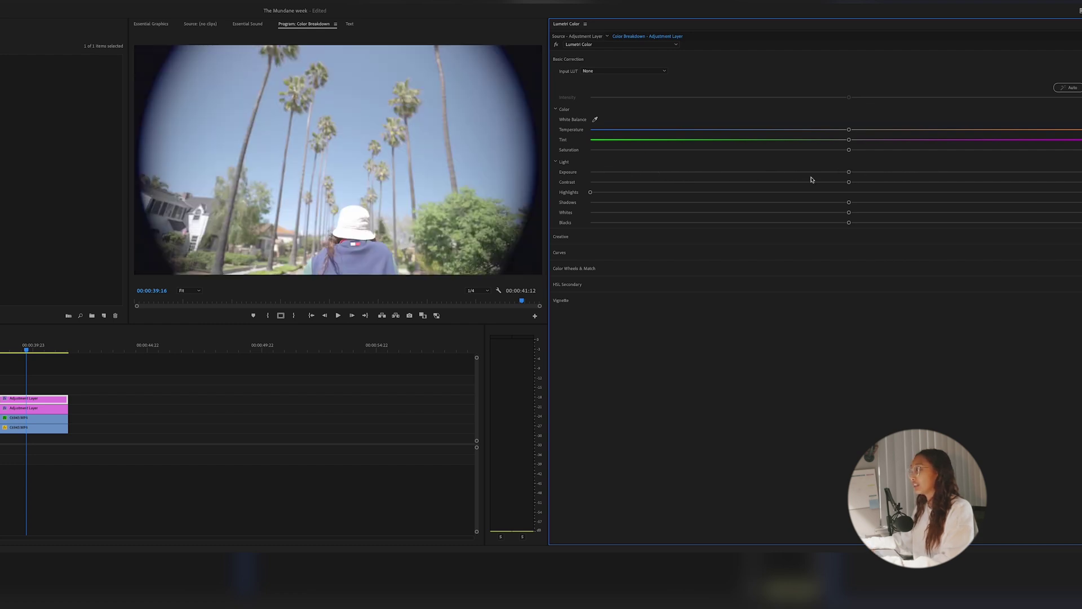
left_click_drag(849, 173, 697, 170)
left_click_drag(828, 171, 787, 175)
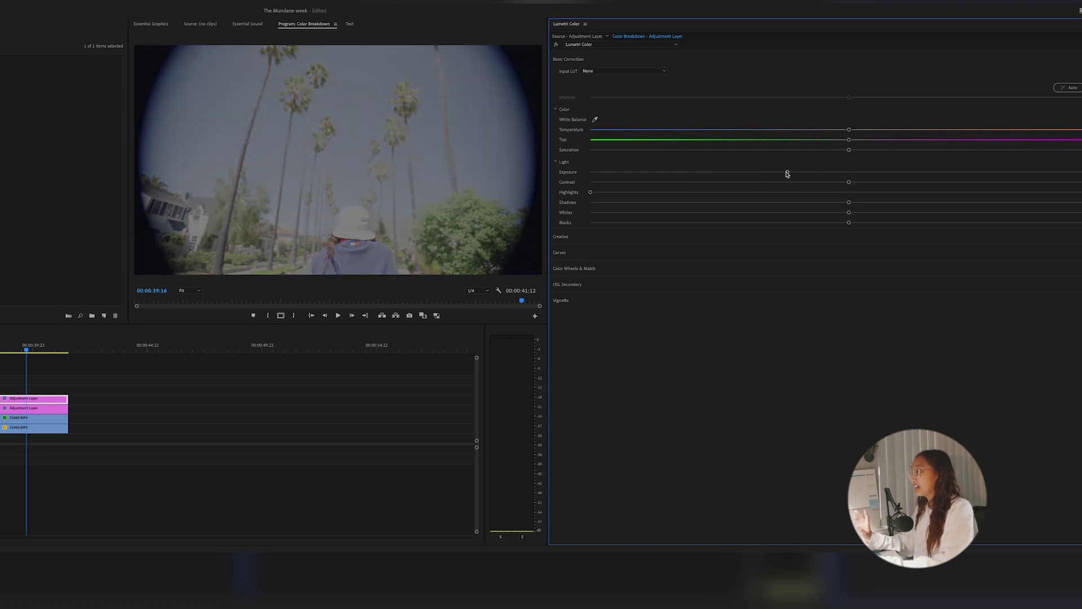
double_click(787, 174)
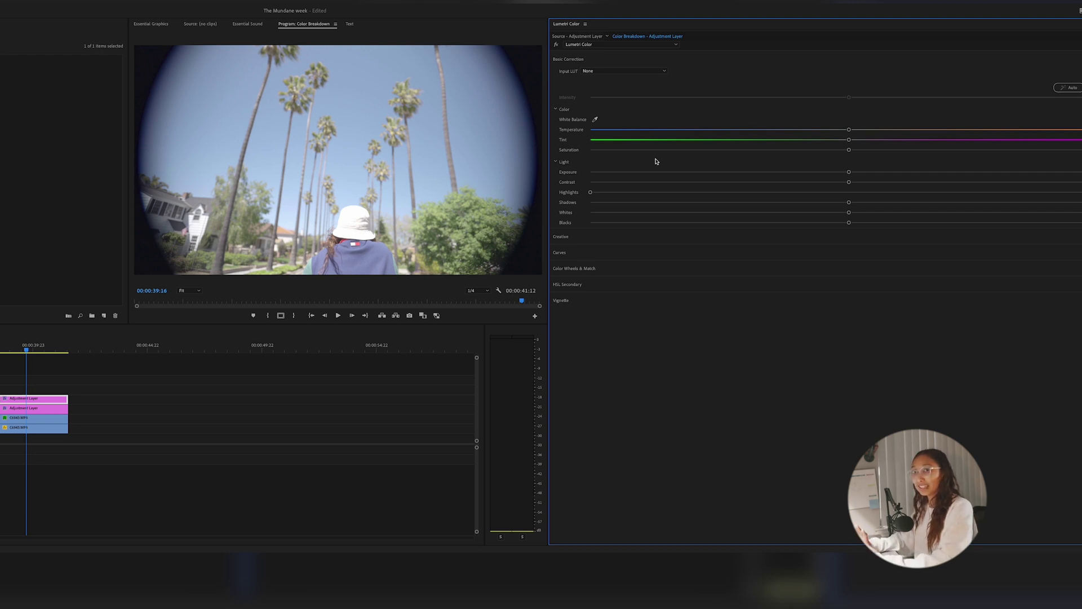
left_click(563, 253)
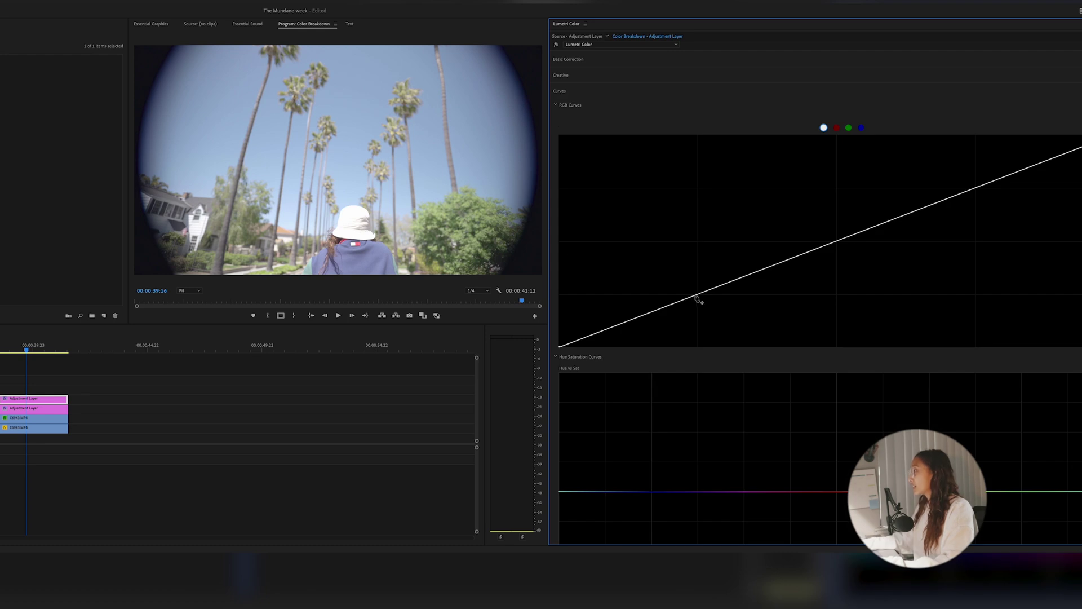
Add RGB curve points, pulling the lower-mid point down and lifting the upper point for a deeper image
left_click_drag(697, 298, 700, 309)
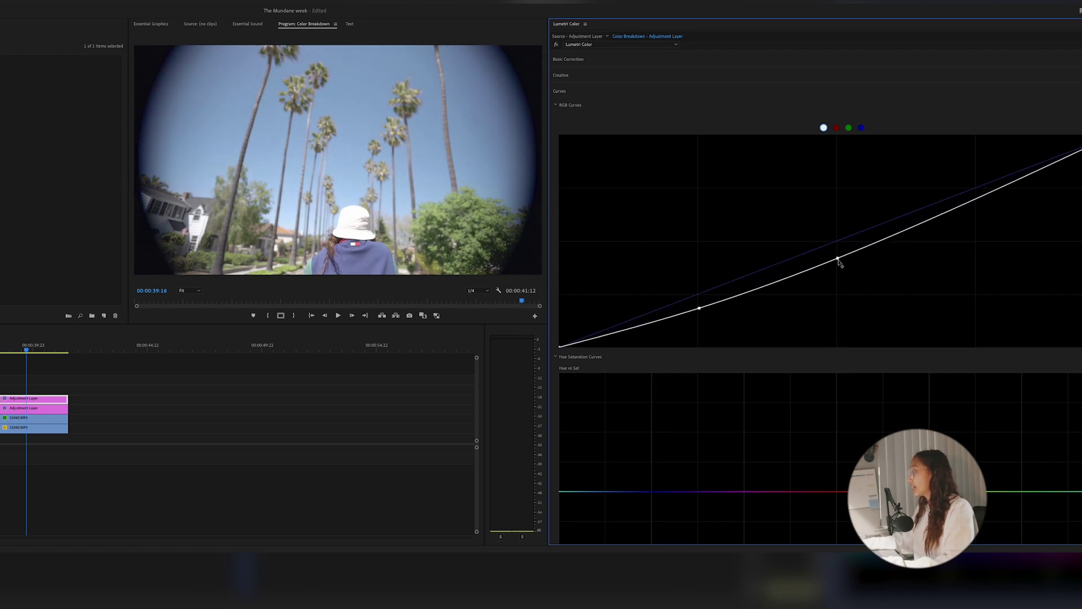
left_click_drag(838, 260, 843, 273)
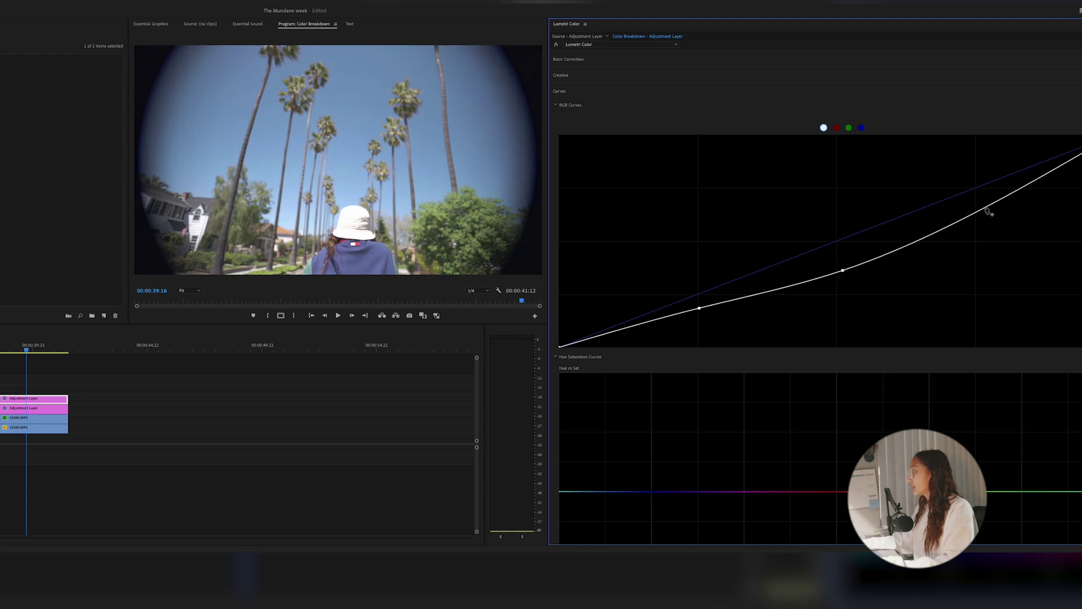
left_click_drag(988, 211, 1010, 201)
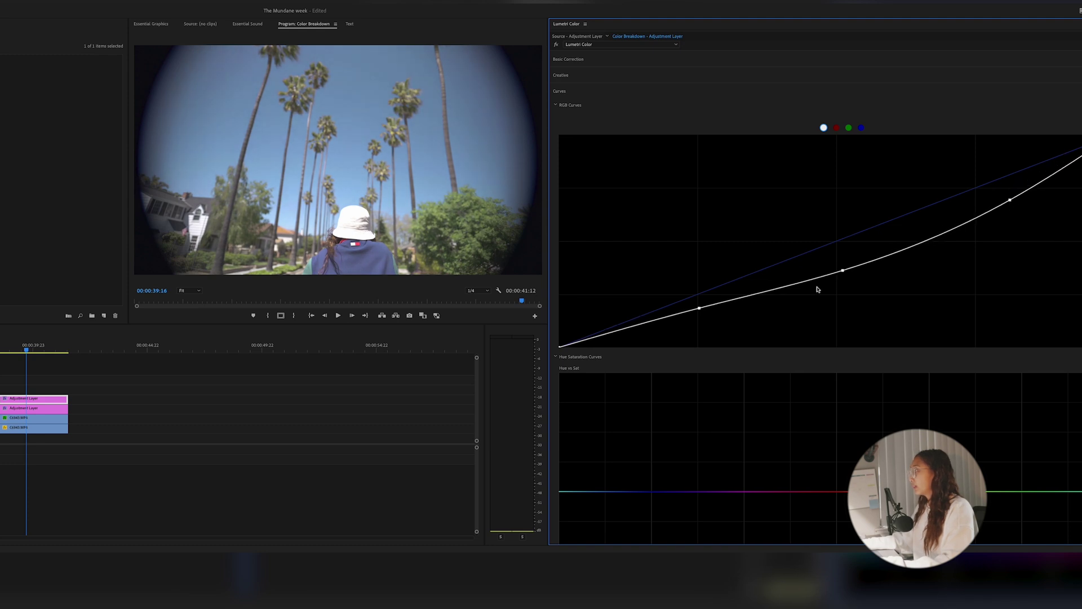
mouse_move(842, 270)
left_mouse_down()
mouse_move(844, 258)
mouse_move(850, 275)
left_mouse_up()
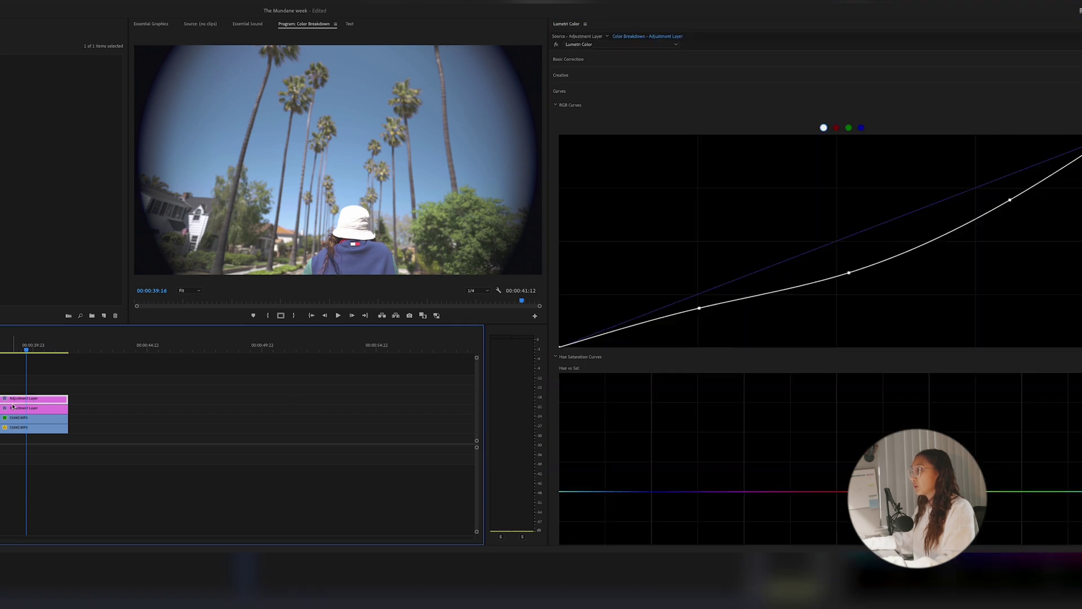
left_click(572, 78)
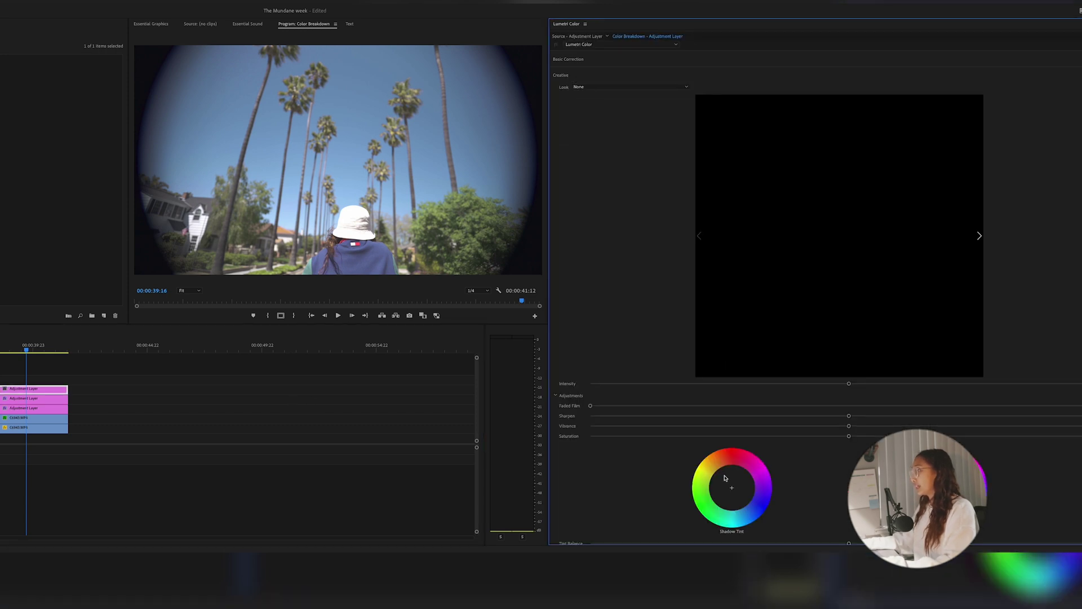
On the third adjustment layer's Hue vs Sat curve, anchor a point and raise the blues' saturation
left_click(561, 76)
left_click(561, 90)
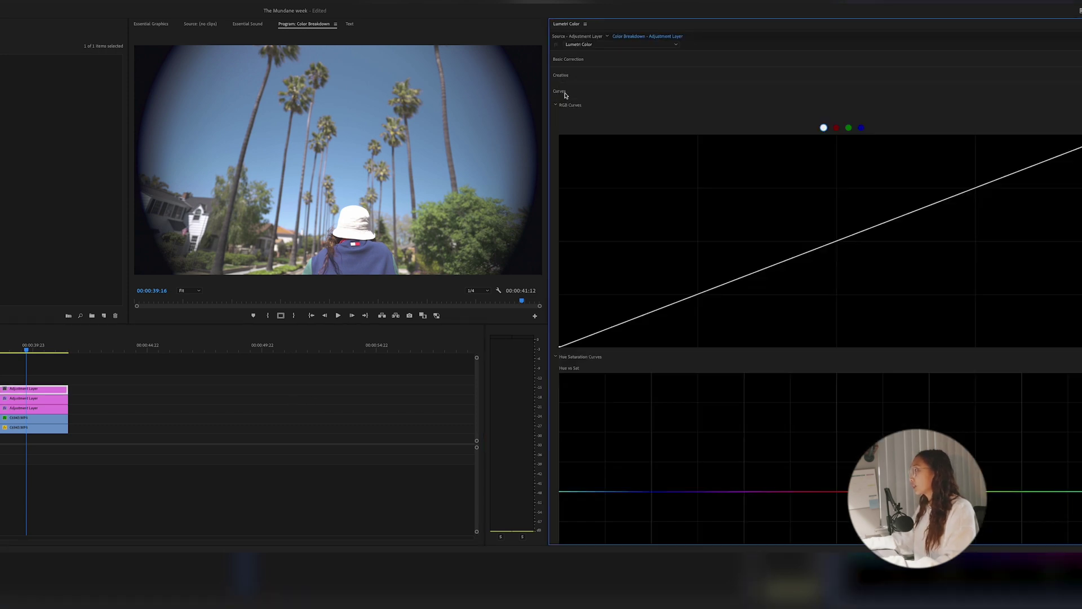
scroll(693, 318, "down", 1)
scroll(694, 318, "down", 1)
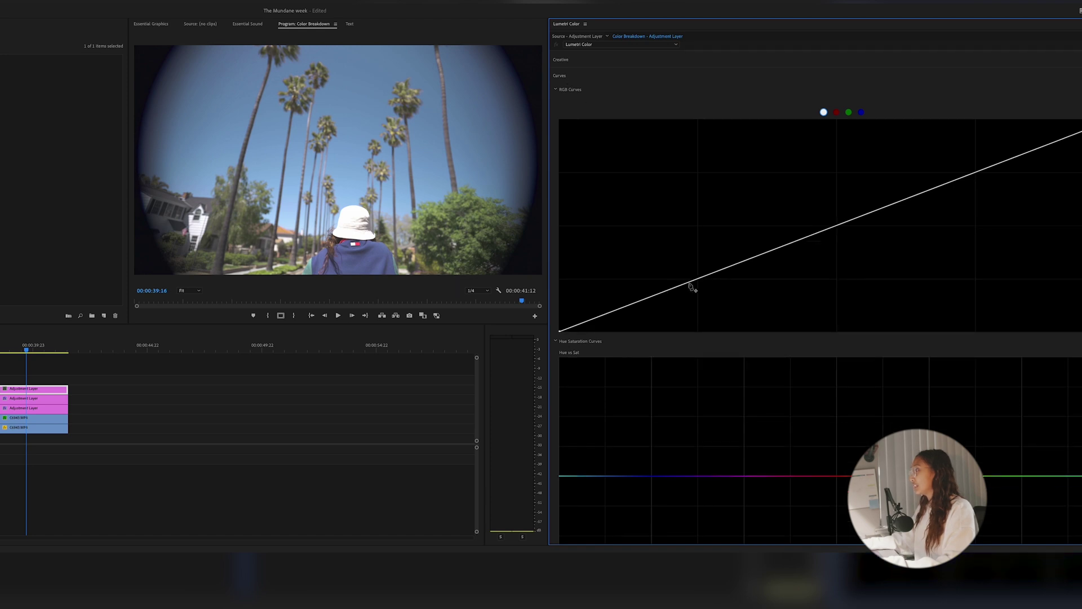
scroll(648, 407, "down", 3)
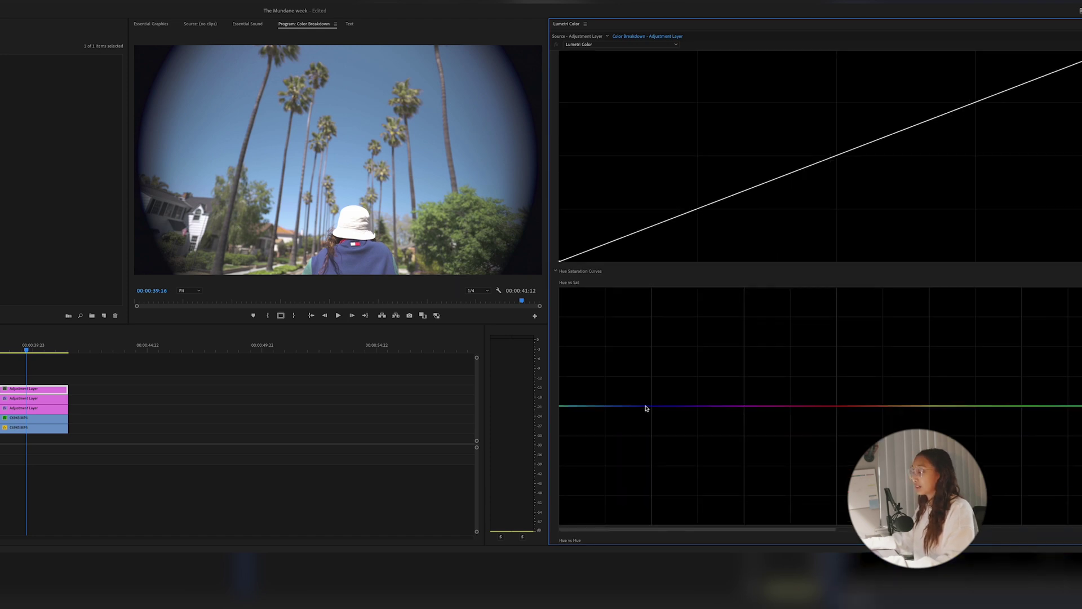
scroll(647, 408, "down", 1)
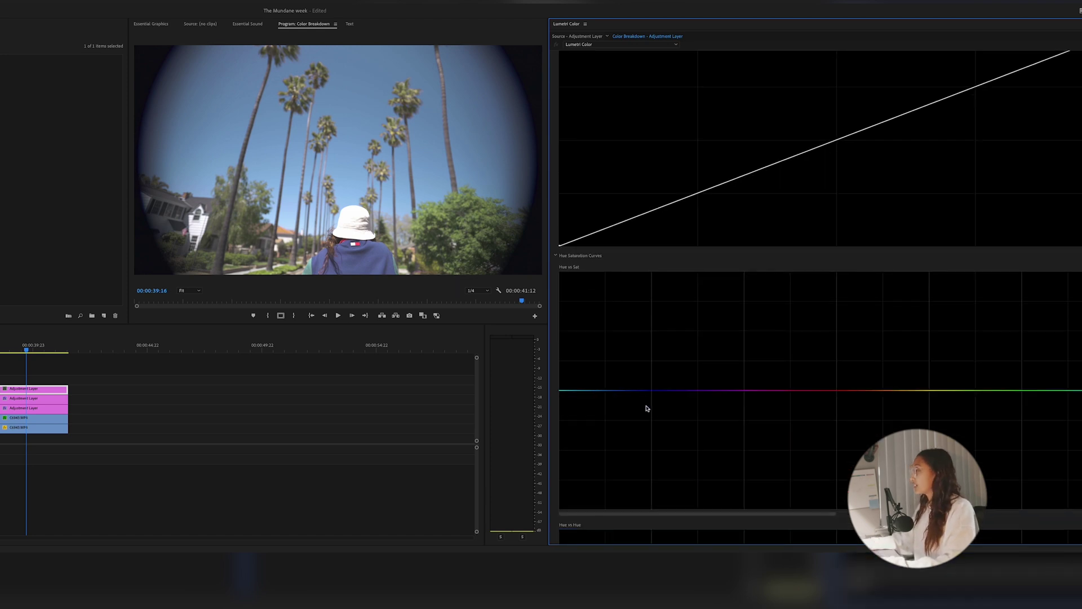
left_click(688, 391)
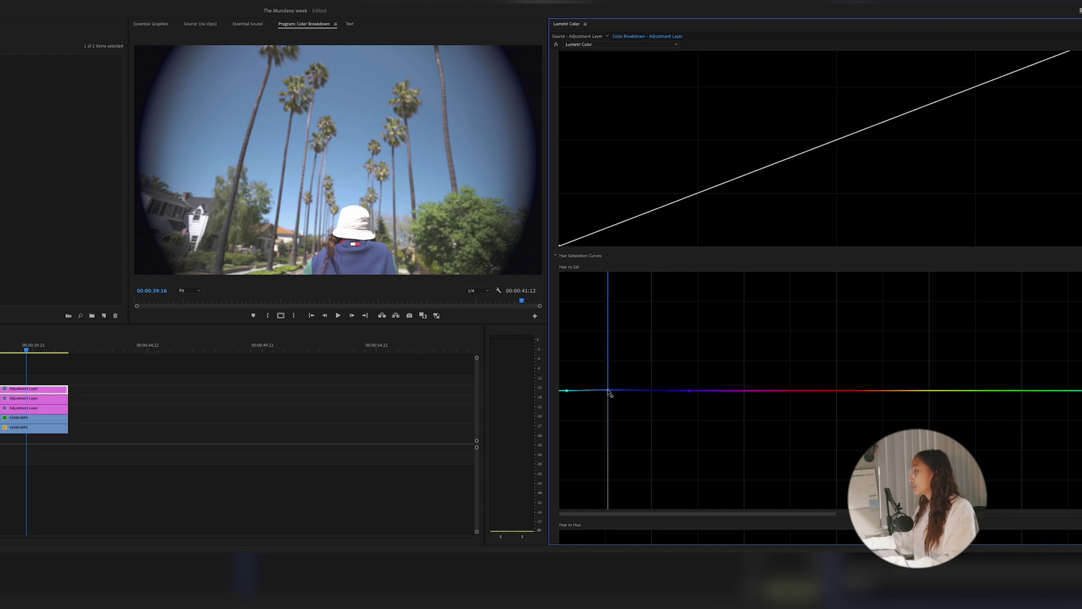
left_click_drag(607, 391, 610, 321)
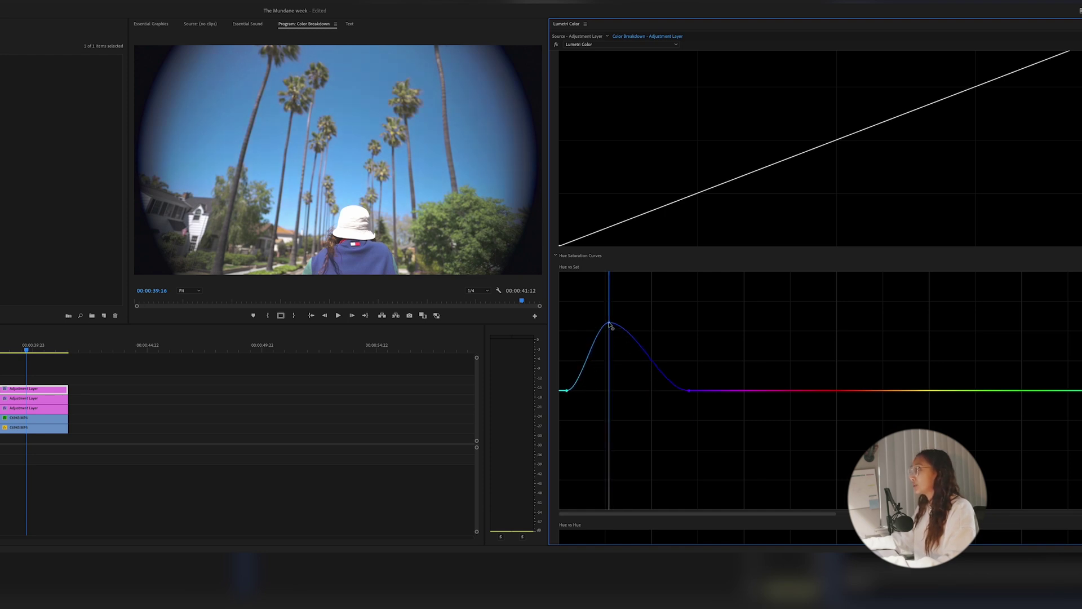
Raise Hue vs Sat saturation peaks across the yellow and green hues
left_click(914, 391)
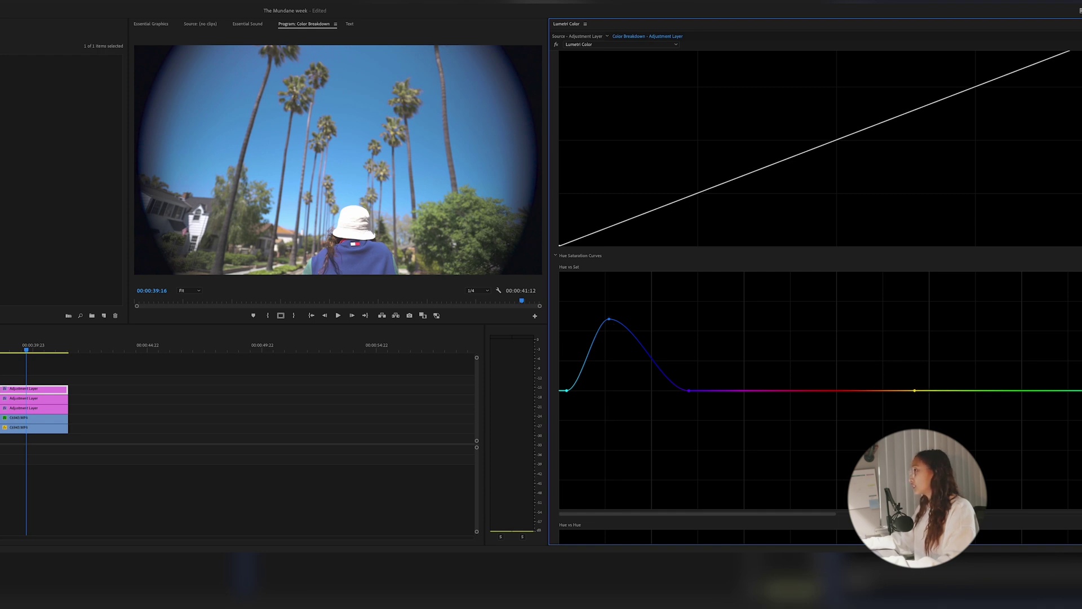
left_click_drag(1009, 390, 1019, 333)
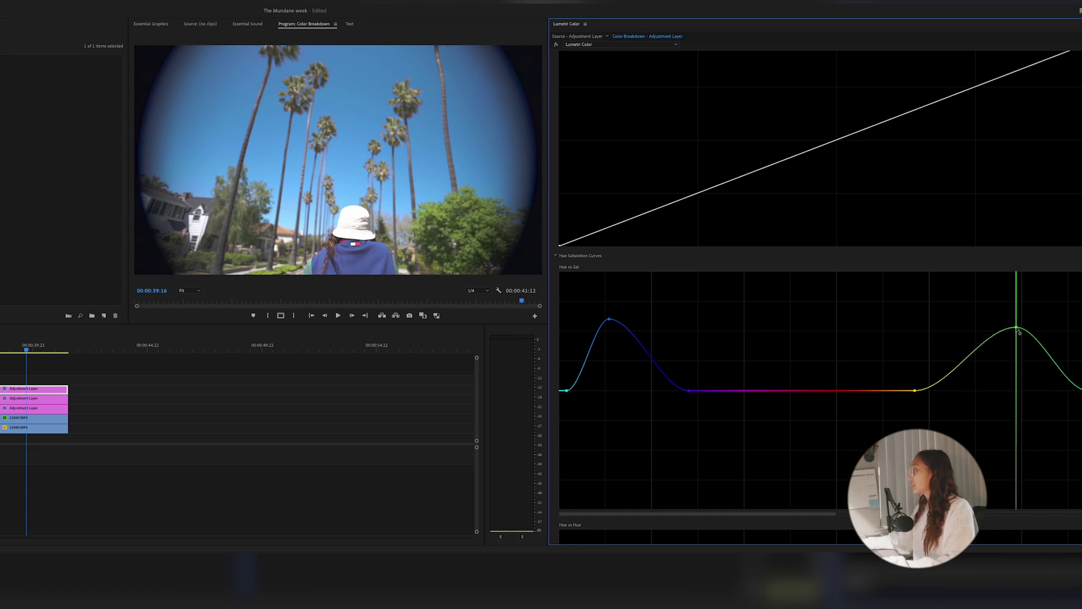
left_click_drag(1063, 369, 1061, 316)
left_click_drag(962, 367, 933, 295)
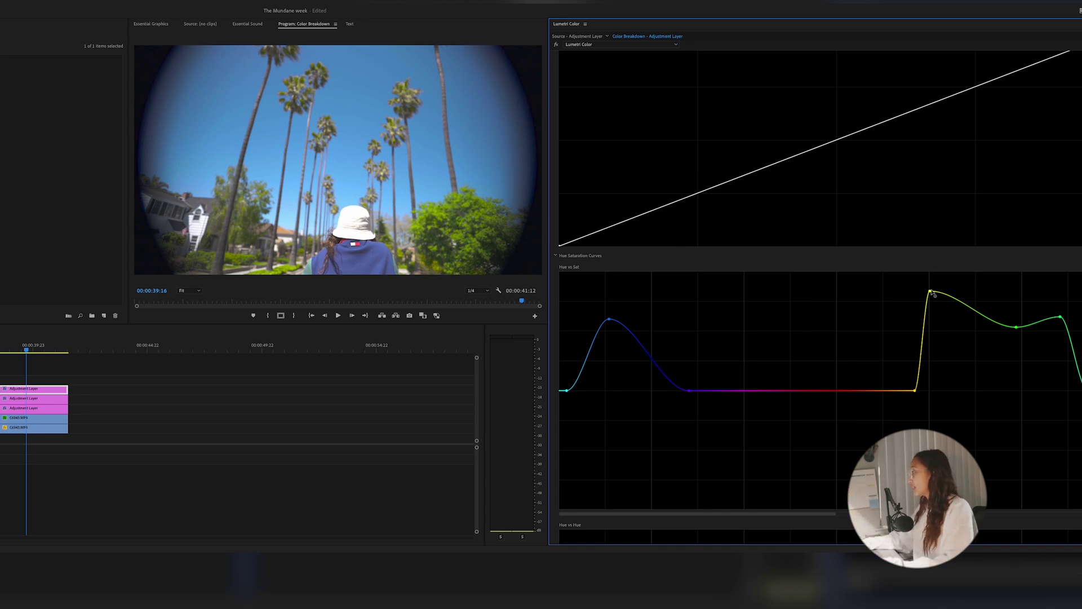
left_click_drag(931, 292, 975, 283)
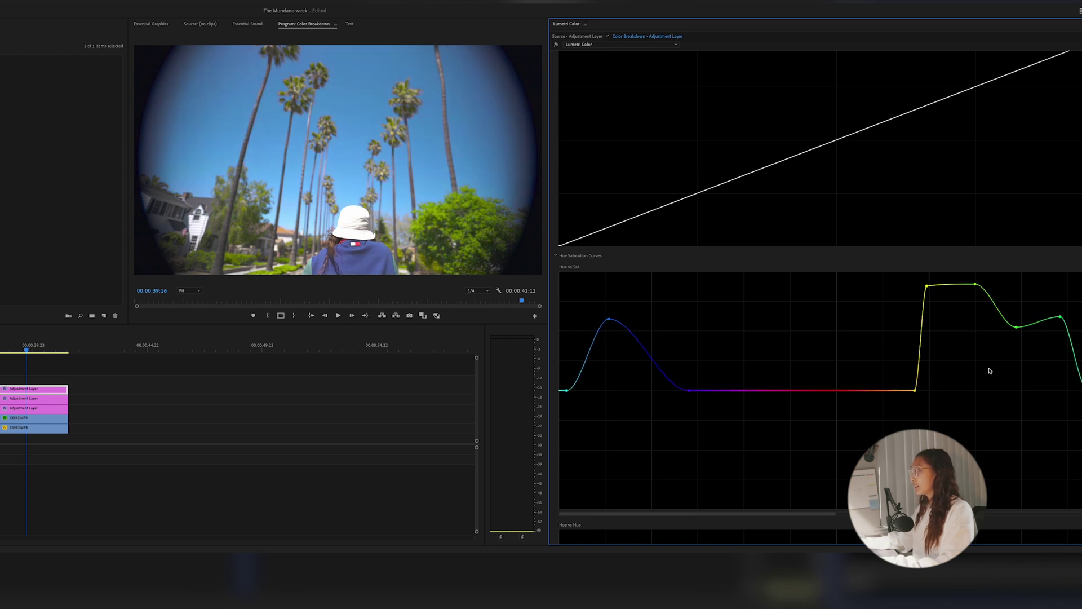
scroll(988, 370, "down", 5)
Anchor the Hue vs Hue curve and nudge the blue sky's hue toward teal
scroll(949, 389, "down", 5)
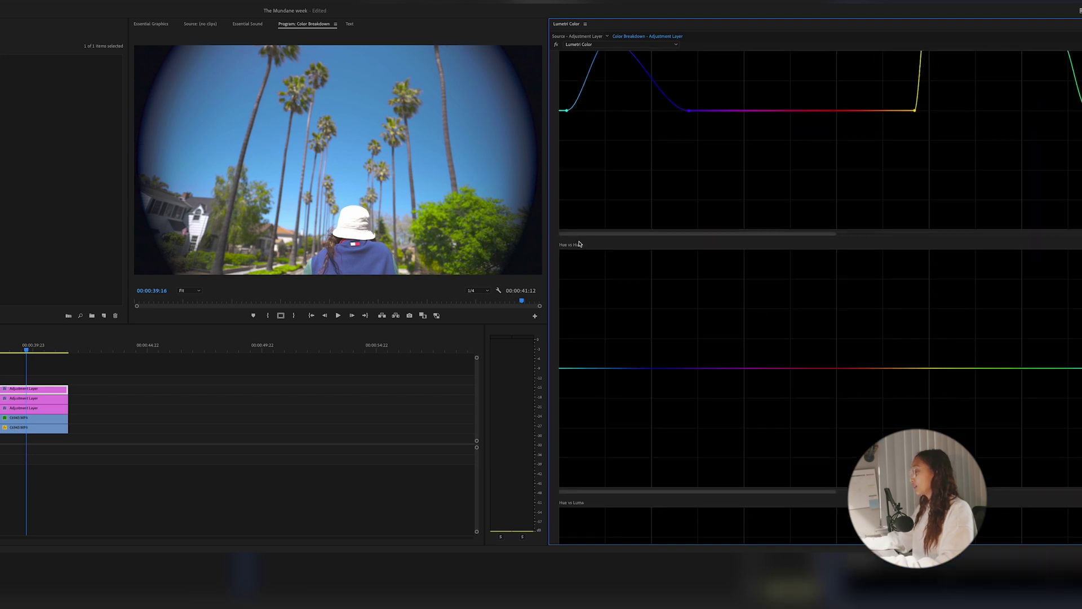
left_click(697, 368)
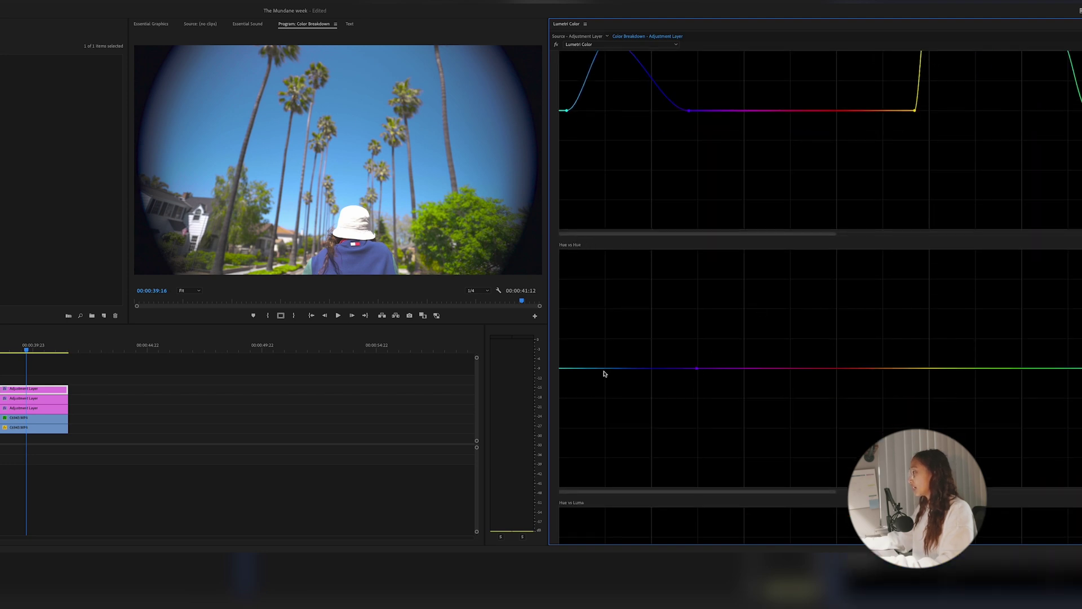
left_click(561, 368)
left_click_drag(596, 368, 602, 359)
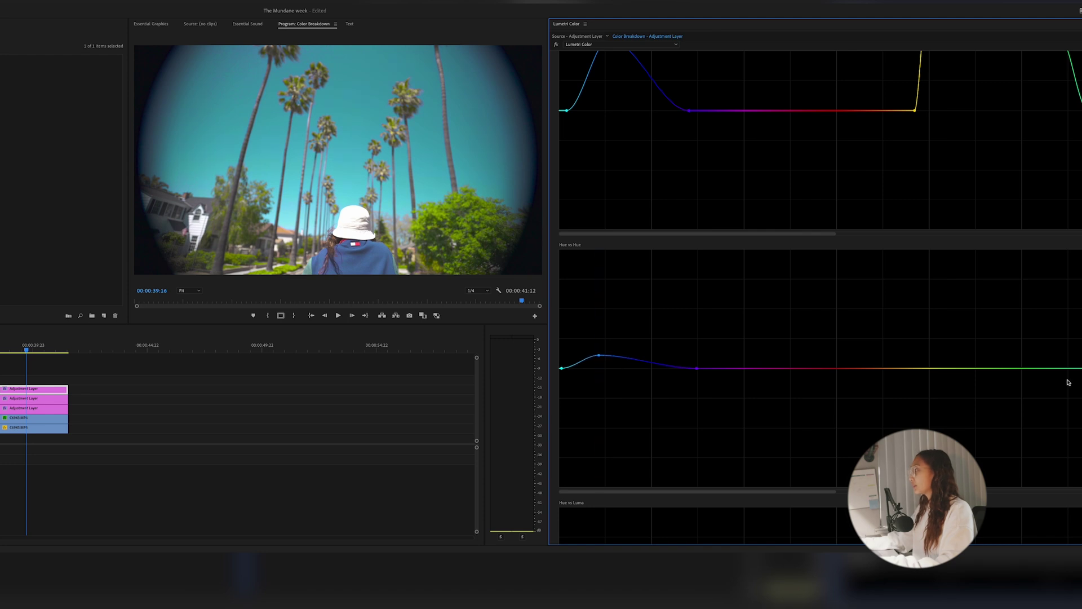
Anchor both sides of the green range and pull the green hues downward
left_click(932, 368)
left_click(1073, 368)
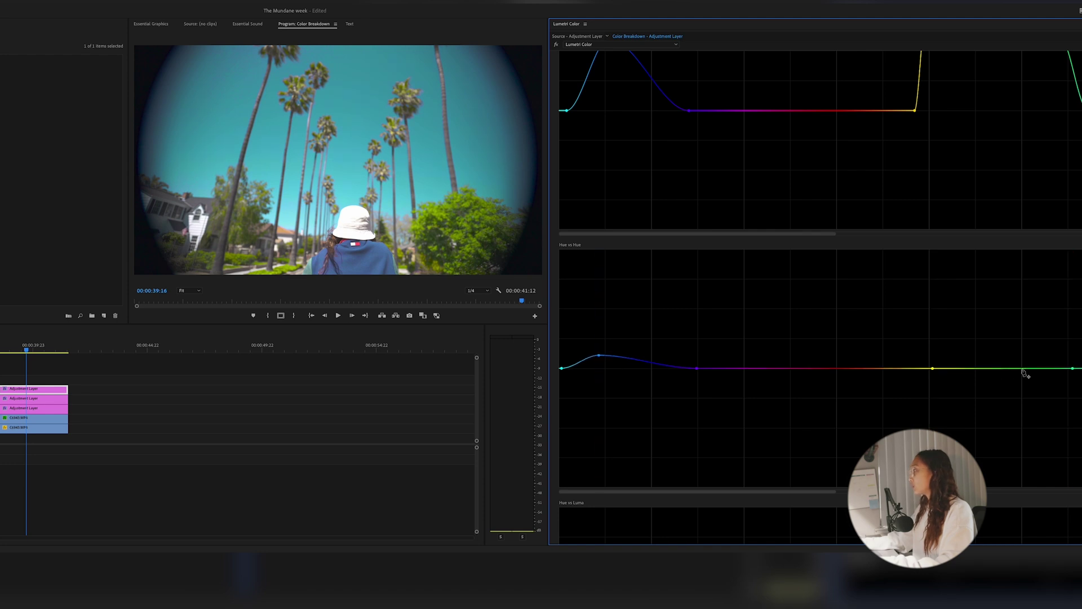
left_click_drag(1021, 370, 1020, 407)
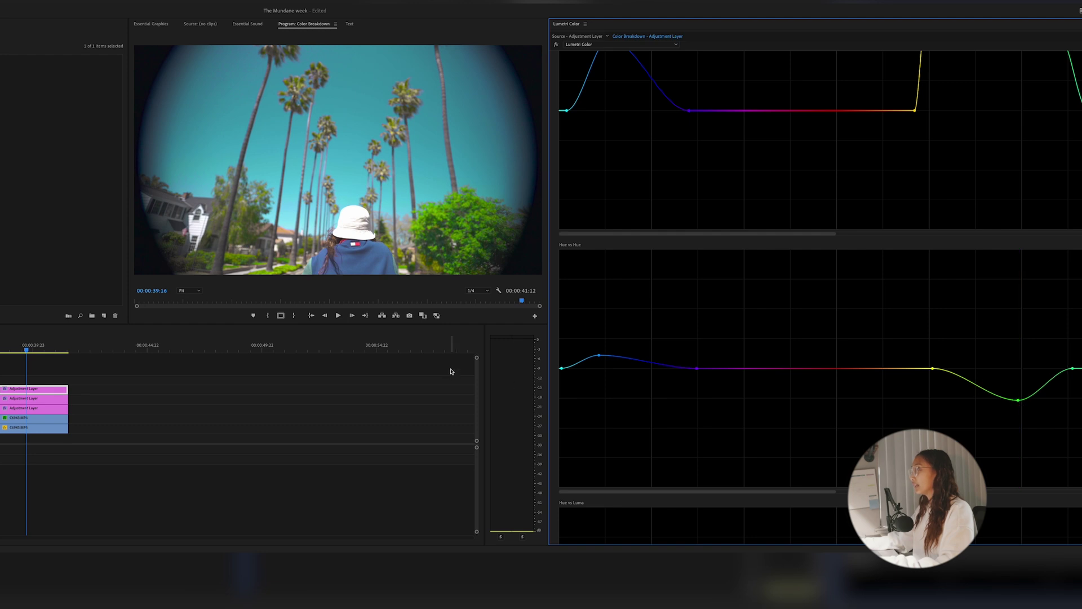
left_click(117, 402)
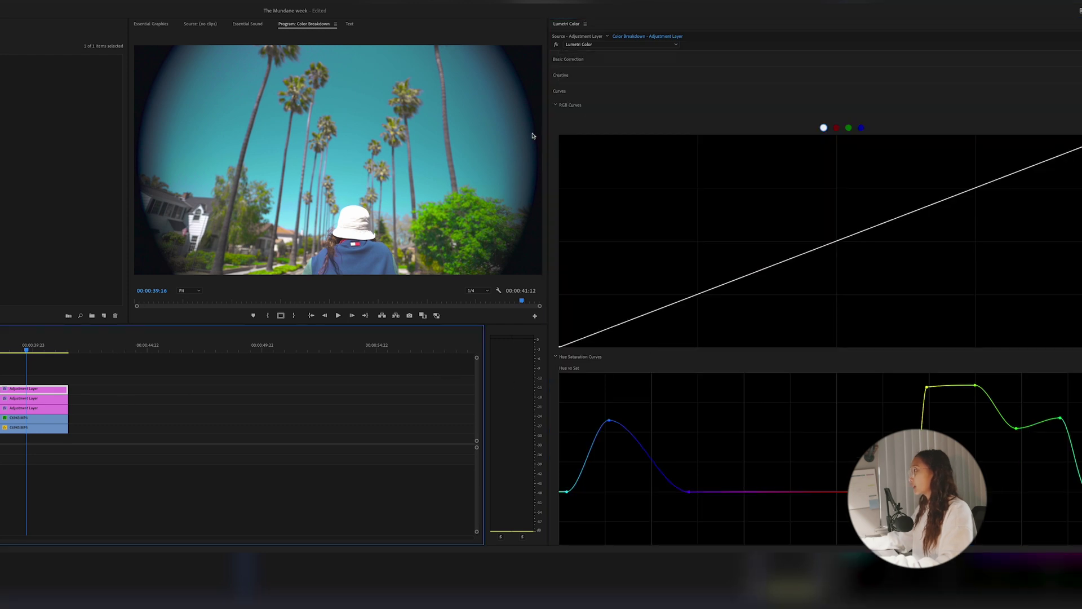
Pull the red-channel RGB curve slightly down through the mids, deleting its upper point, to cool the image
left_click(836, 128)
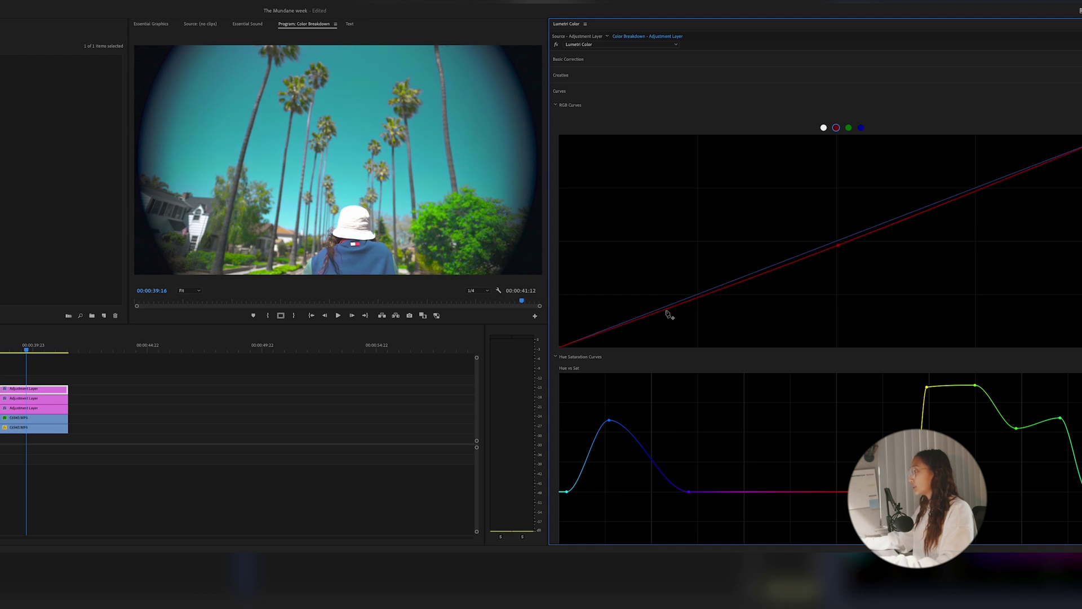
left_click_drag(655, 316, 630, 319)
left_click_drag(1032, 166, 1039, 213)
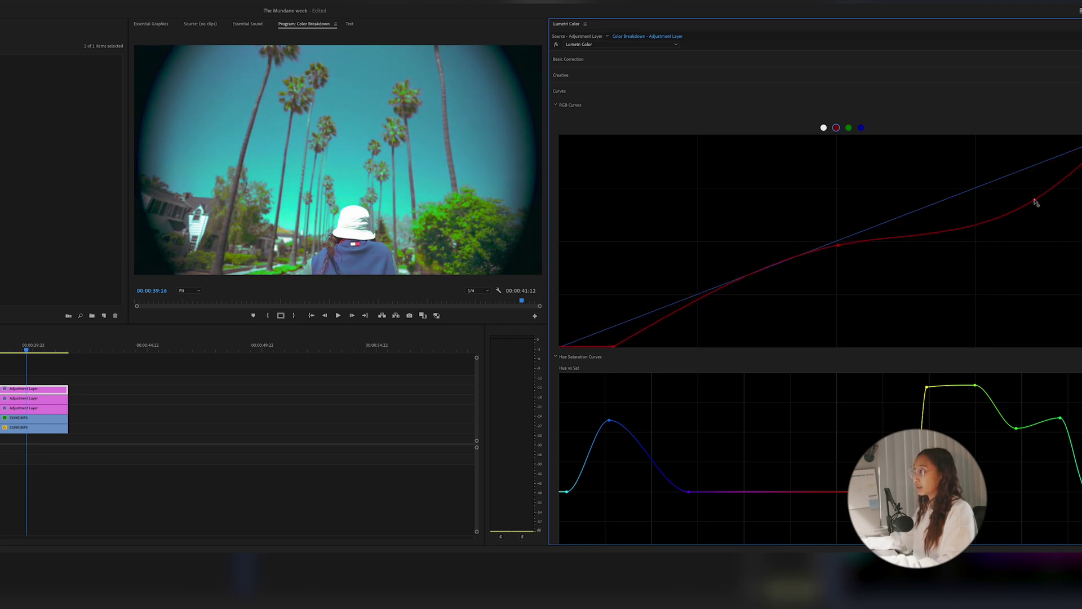
left_click(1034, 198, "super")
left_click(849, 128)
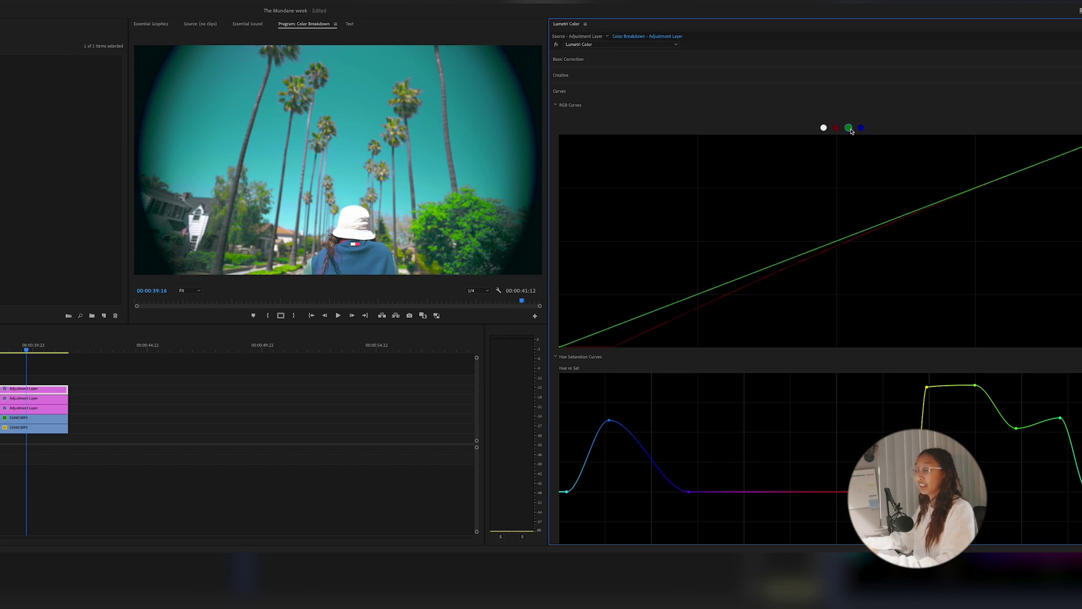
left_click(561, 75)
Pick and fine-tune a colour in the Creative section's Shadow Tint wheel
scroll(664, 427, "down", 2)
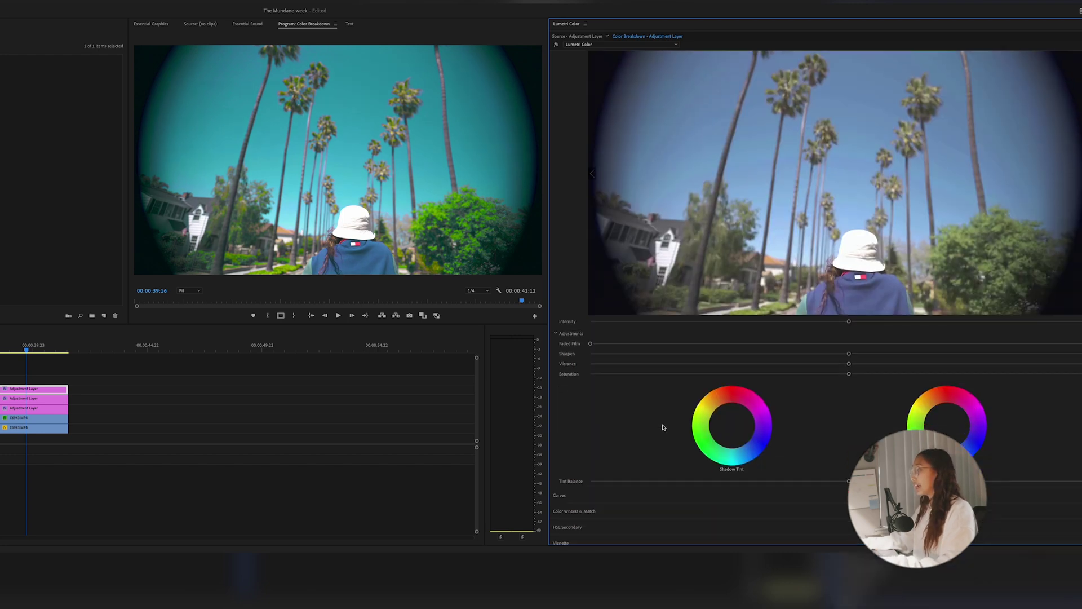
left_click(718, 414)
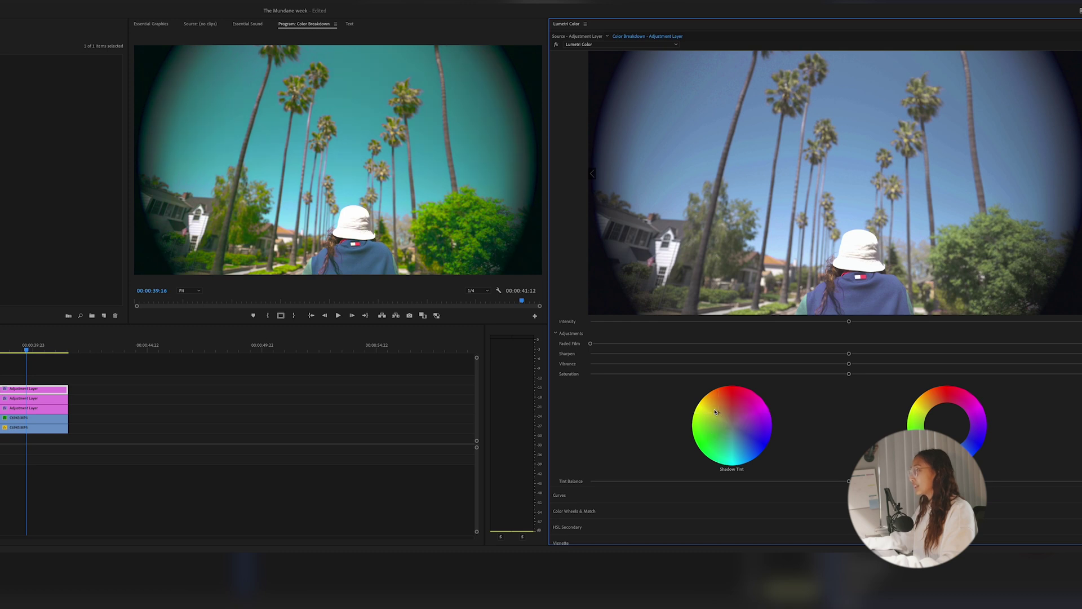
left_click(714, 412)
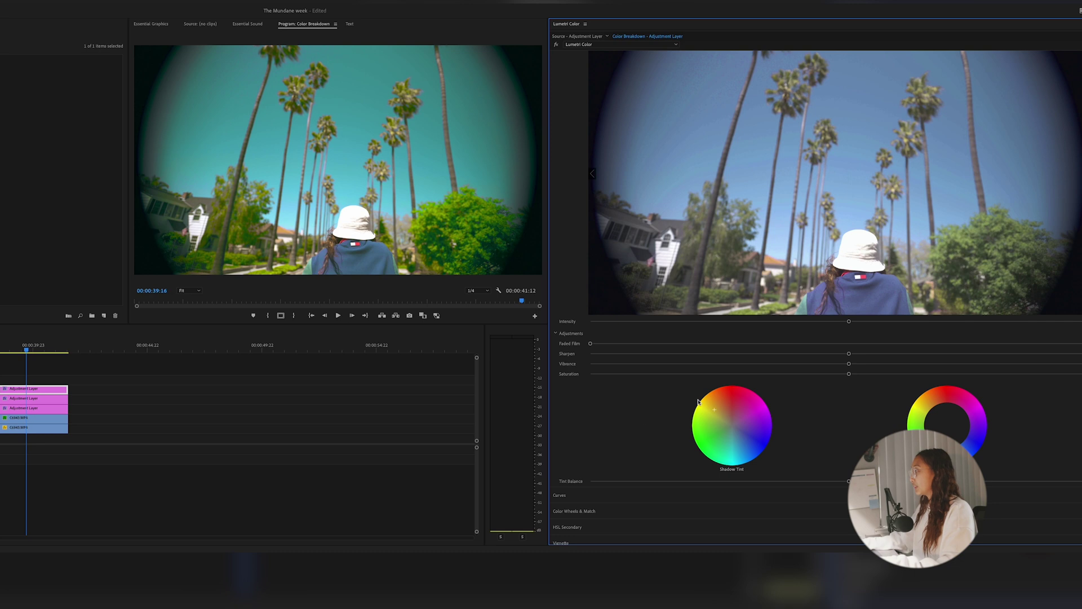
scroll(722, 407, "up", 2)
scroll(714, 455, "up", 1)
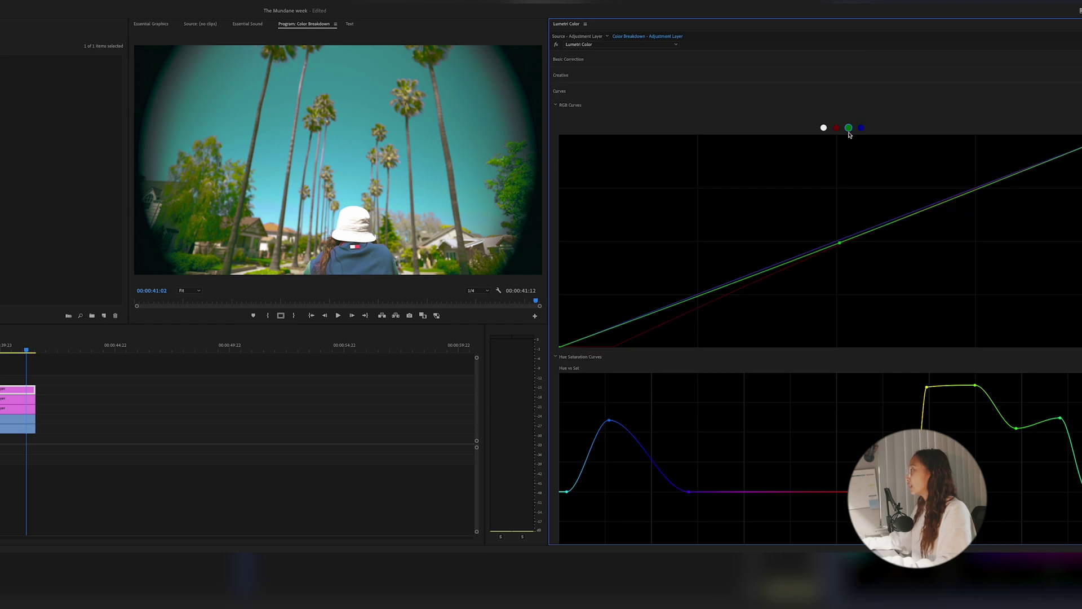
Lower the green-curve mids slightly, boost yellow-green Hue vs Sat, and lift the luma mids and highlights
left_click_drag(840, 244, 842, 246)
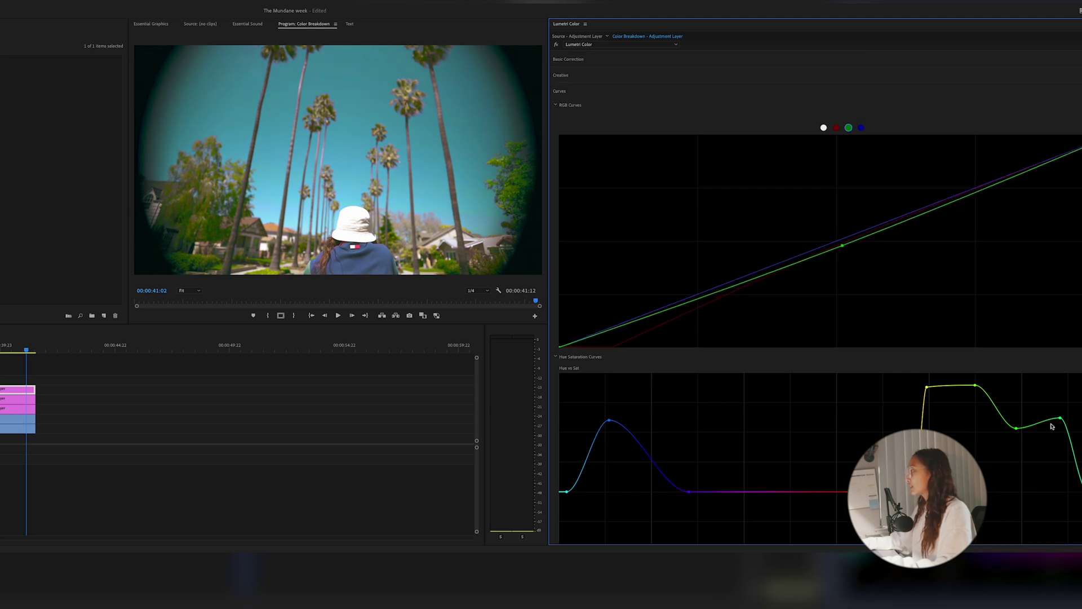
left_click_drag(929, 389, 972, 372)
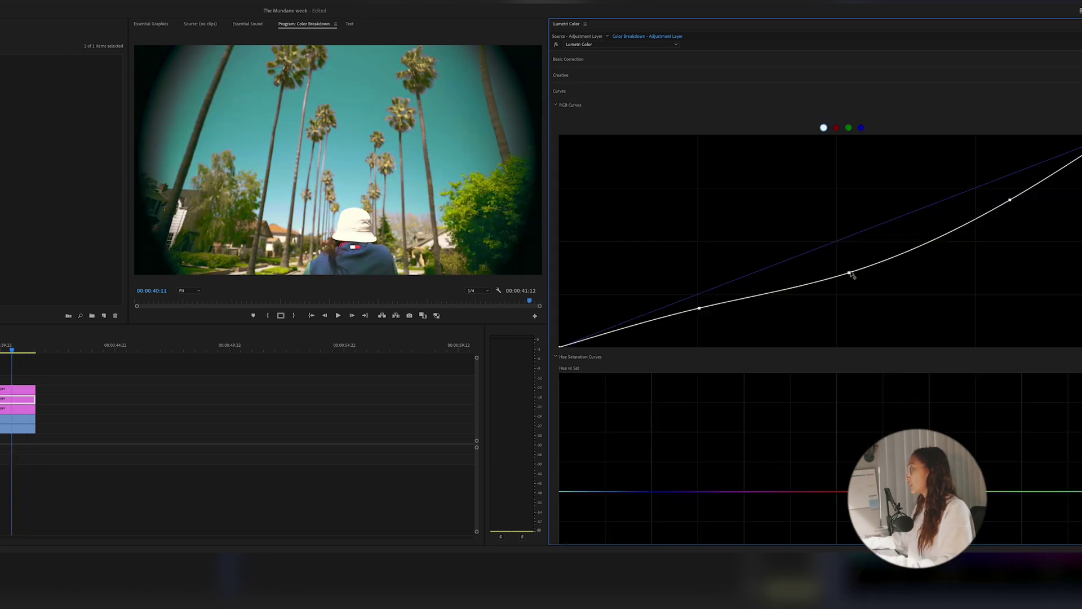
mouse_move(850, 274)
left_mouse_down()
mouse_move(839, 242)
mouse_move(842, 266)
left_mouse_up()
mouse_move(1012, 204)
left_mouse_down()
mouse_move(1006, 187)
mouse_move(1013, 196)
left_mouse_up()
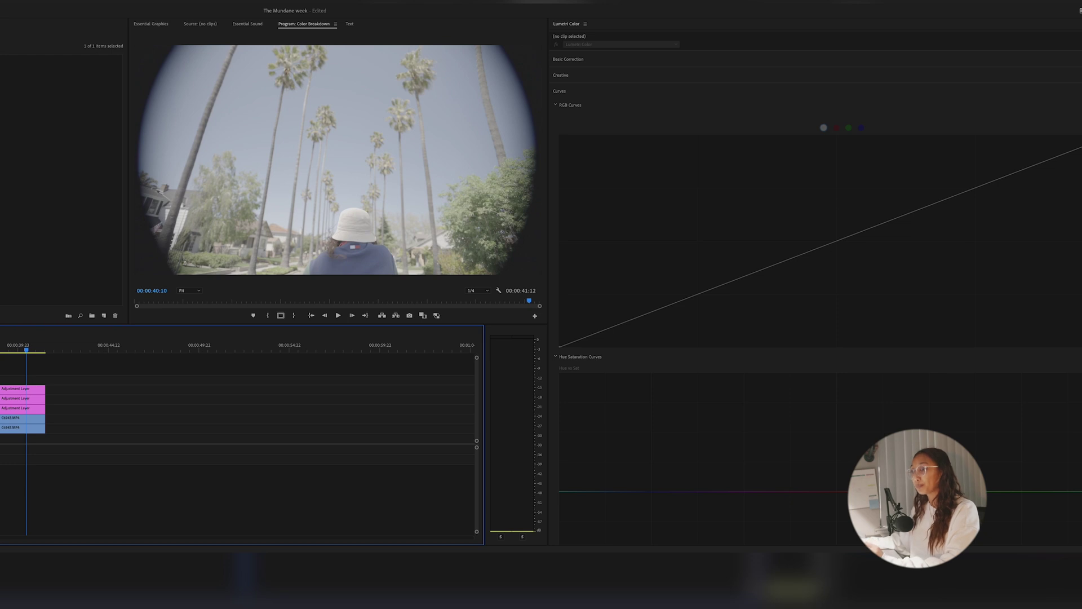
Select the bottom LUT adjustment layer, darken its Exposure in Basic Correction, then reset Exposure to default
key("equal")
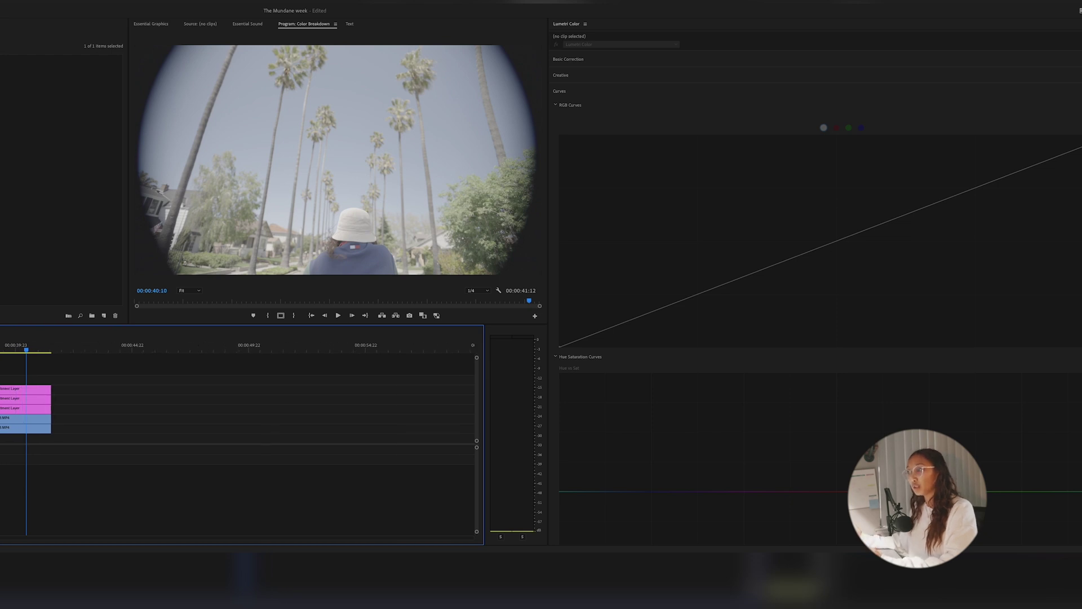
left_click(38, 408)
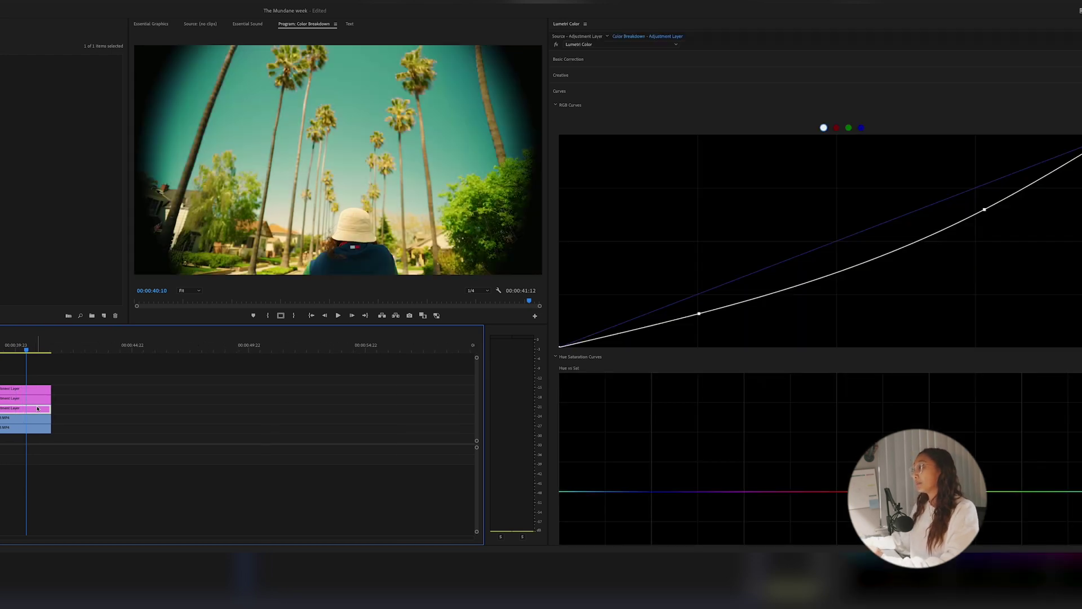
left_click(575, 59)
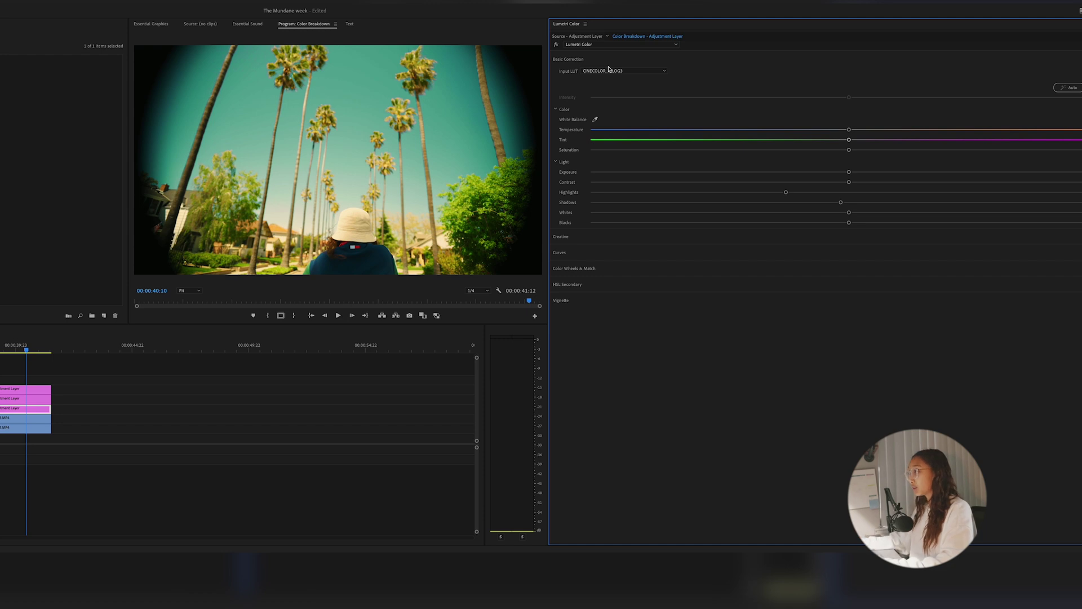
left_click_drag(849, 172, 792, 173)
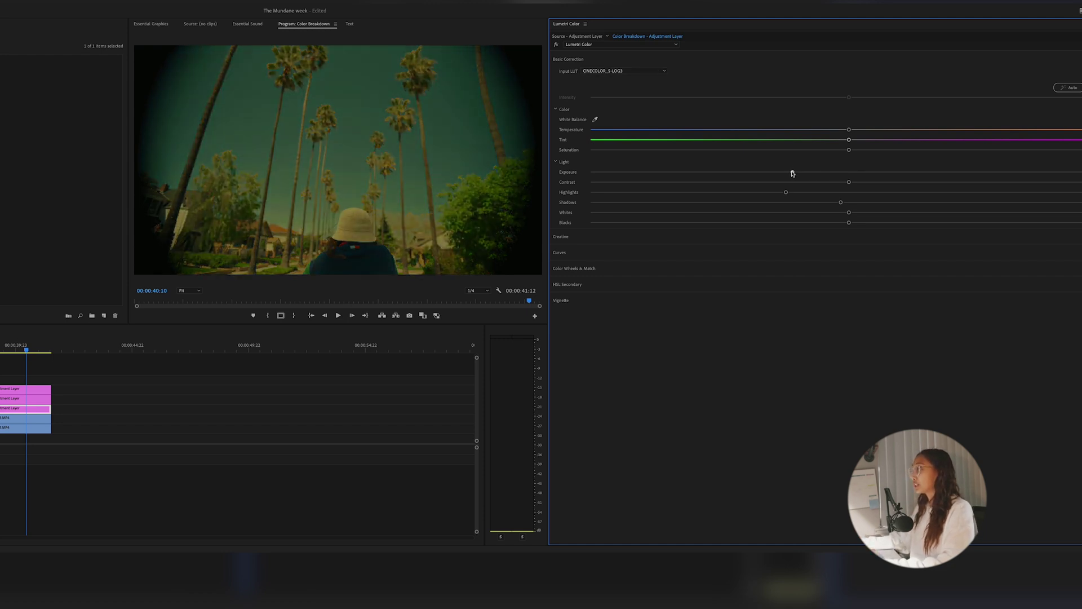
double_click(792, 173)
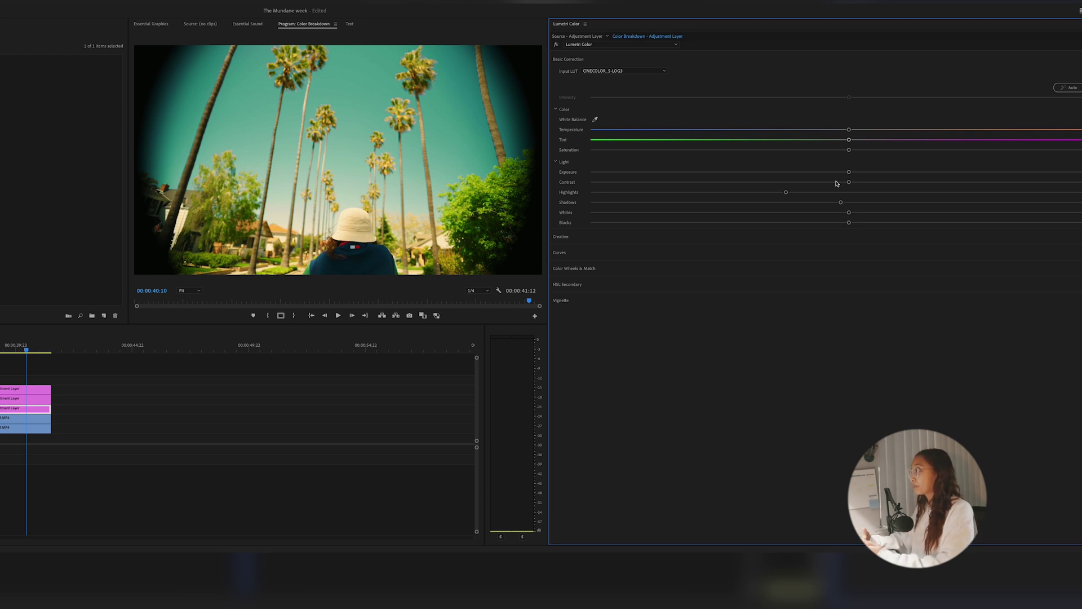
Expand the Curves section of the Lumetri panel and scroll down through it
left_click(631, 255)
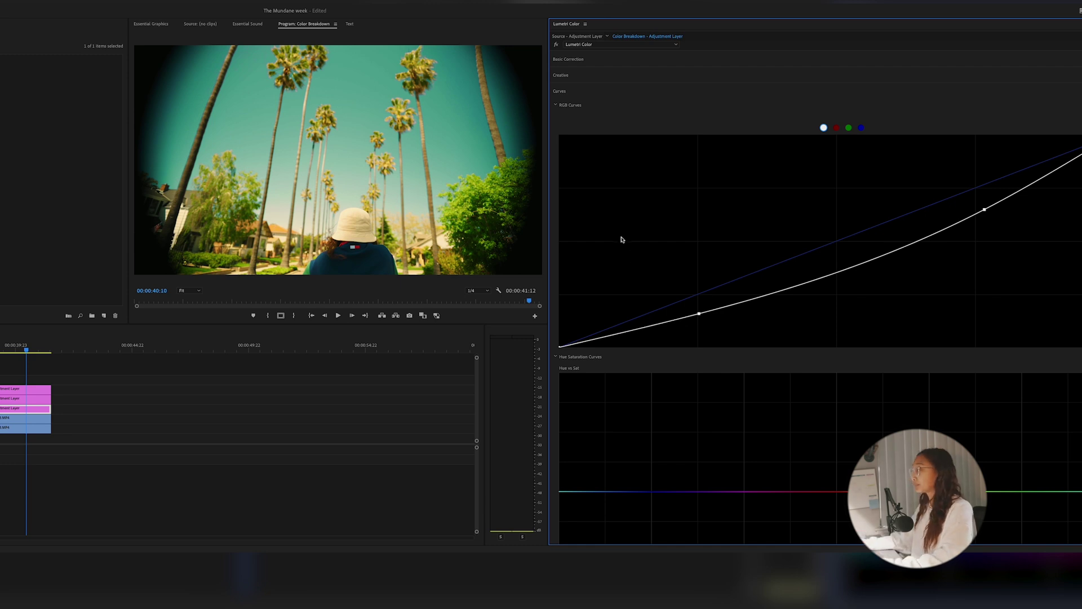
scroll(633, 220, "down", 3)
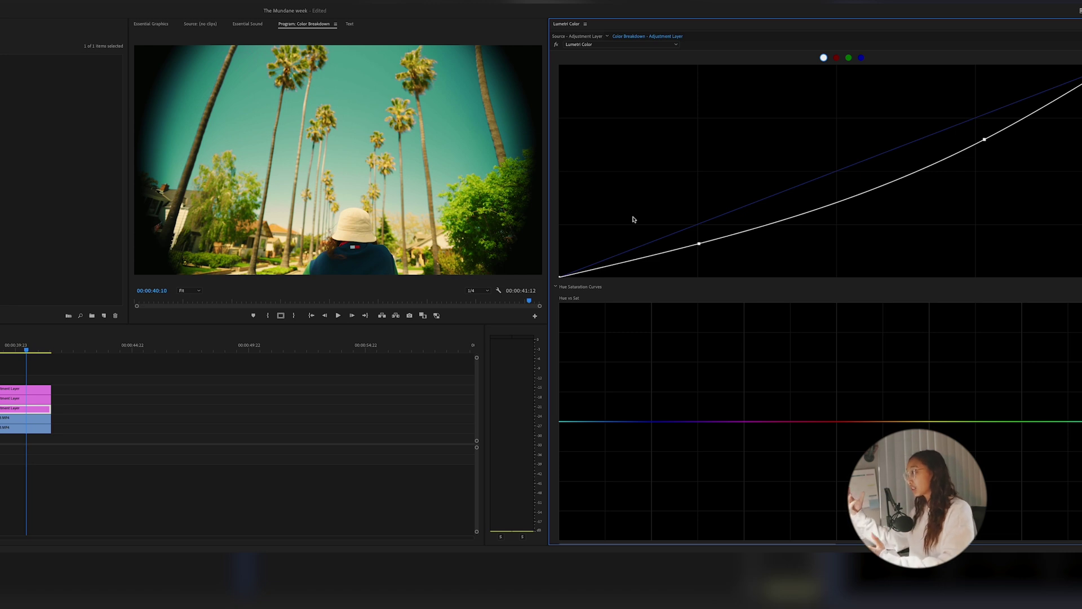
scroll(670, 394, "down", 2)
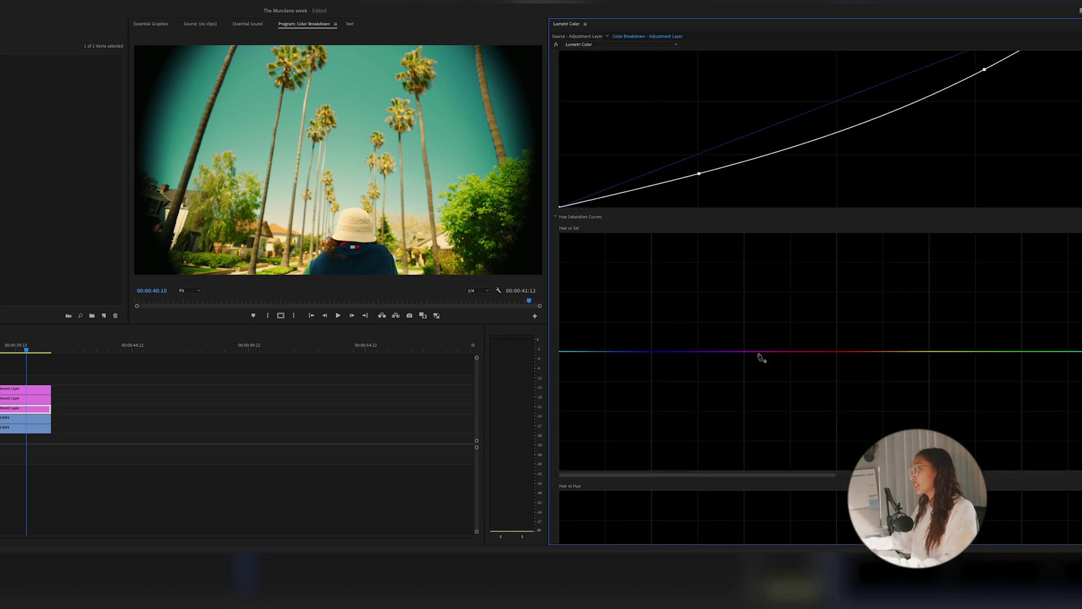
Select the middle adjustment layer to review its luma, hue-saturation and hue-versus-hue curves
left_click(39, 392)
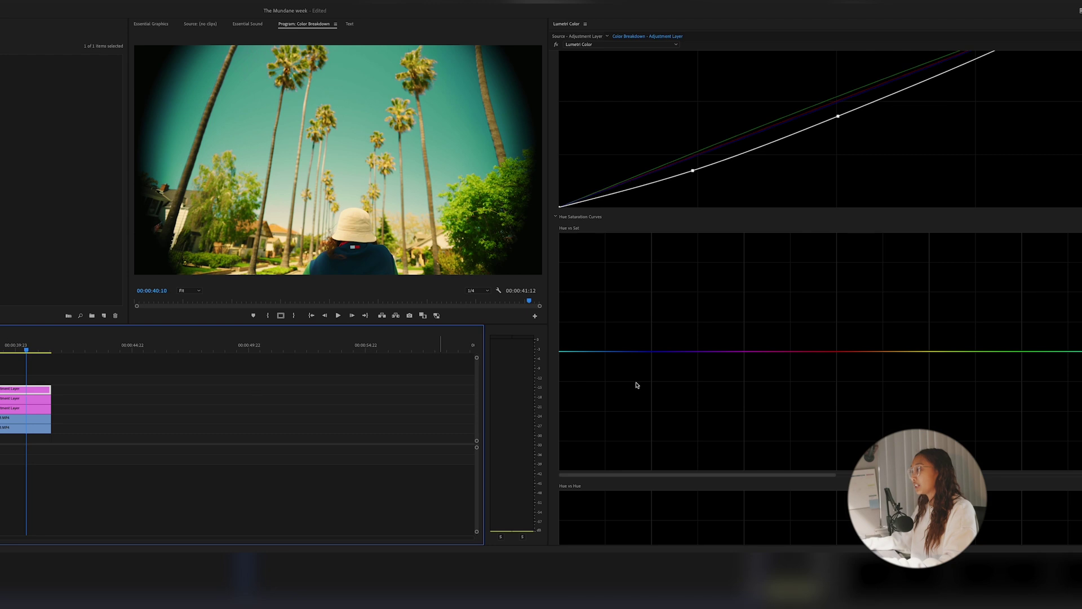
left_click(23, 401)
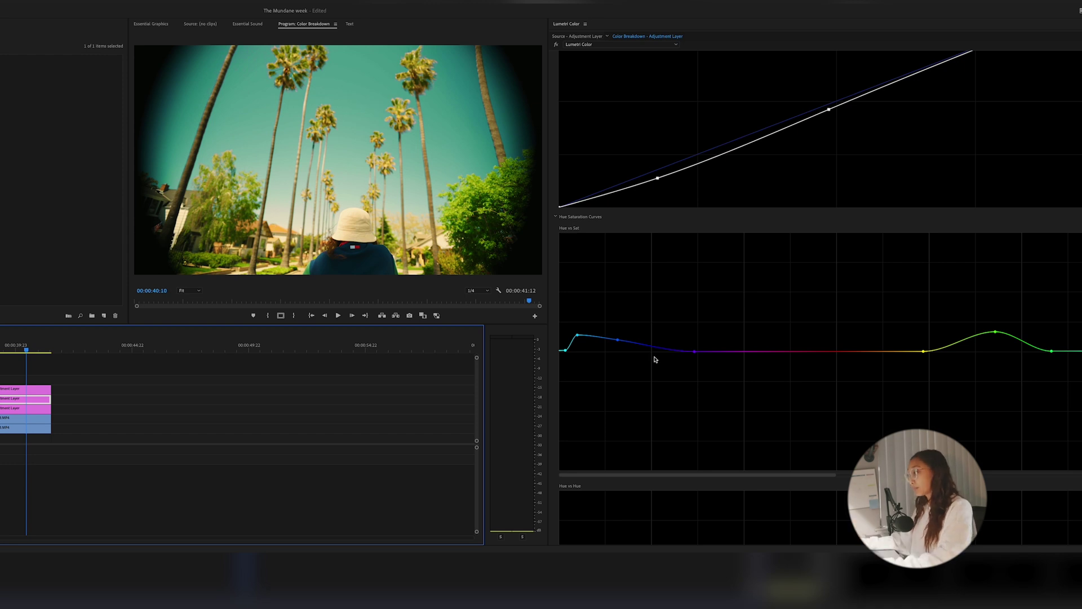
scroll(648, 346, "down", 5)
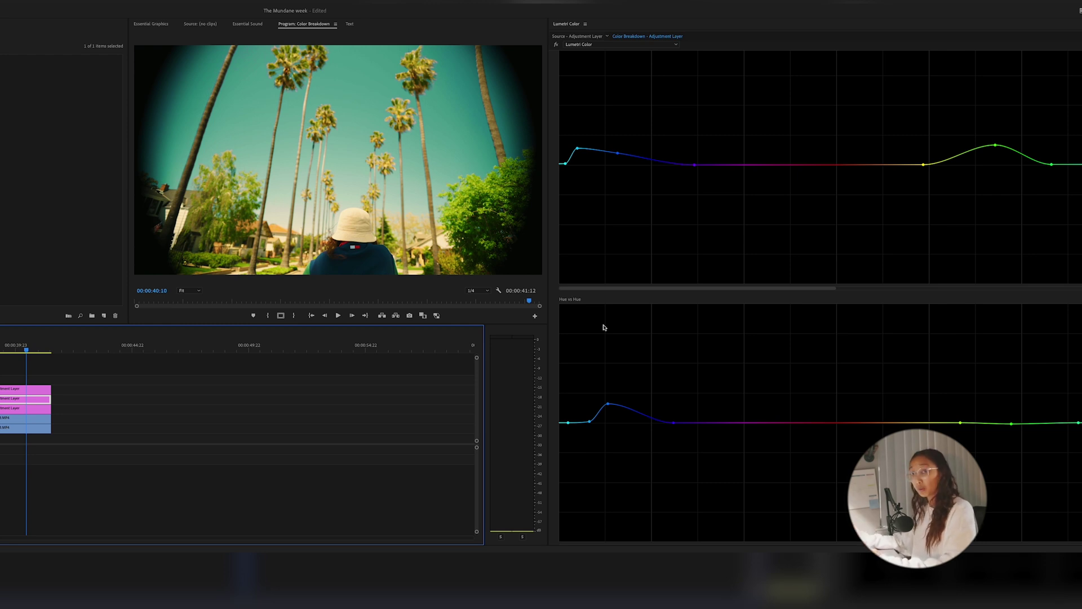
scroll(627, 306, "up", 9)
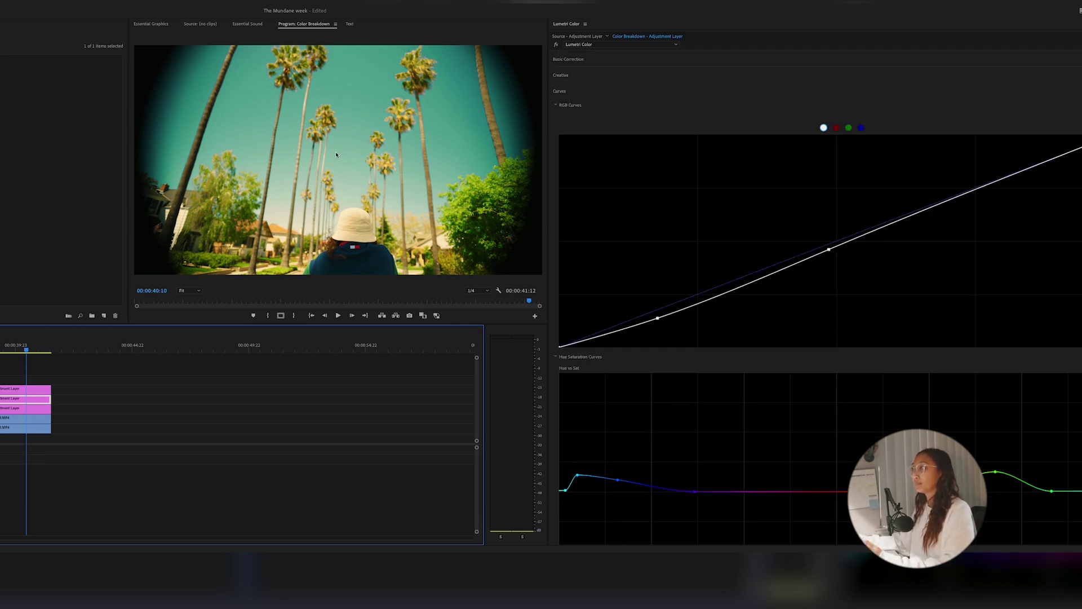
Jump back to the previous edit, the woman-in-a-hat shot at 00:00:25:06
key("Up")
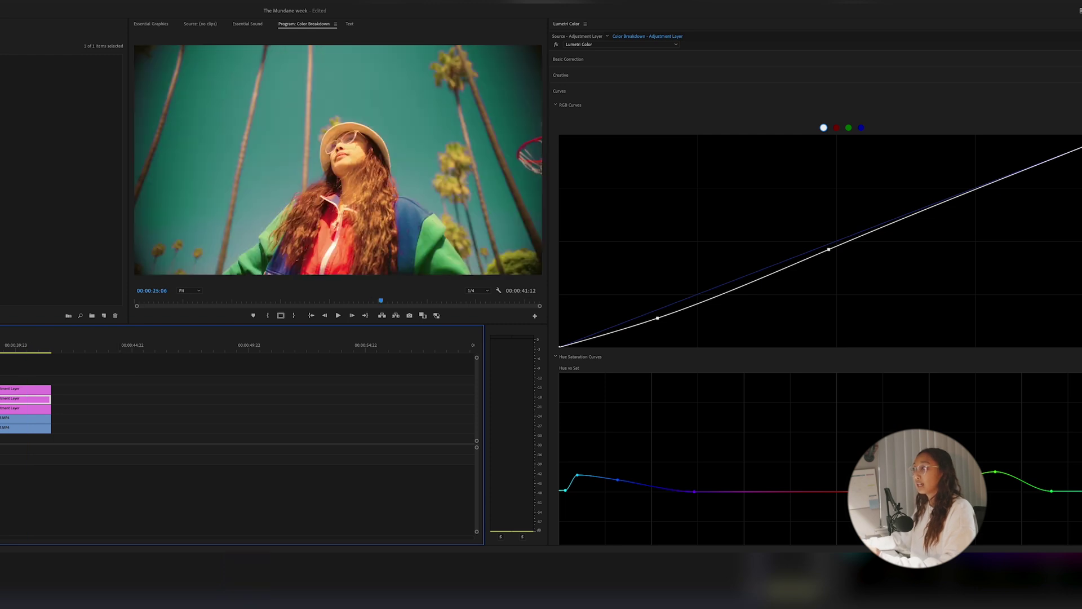